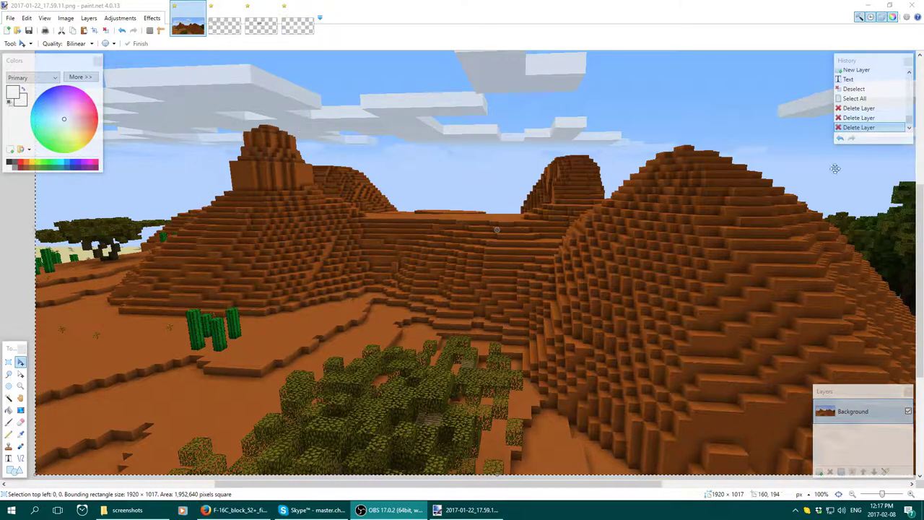
Step: Close the History window so the desert screenshot on its Background layer is visible
{"action": "left_click", "coordinate": [908, 62]}
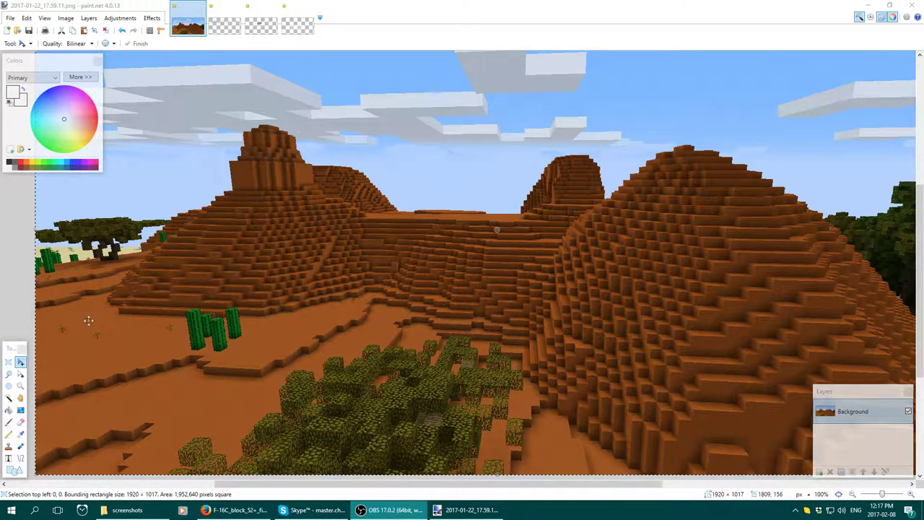
Step: Stack the Colors, Layers and Tools panels down the right edge, one under another
{"action": "left_click_drag", "start_coordinate": [58, 66], "coordinate": [870, 66]}
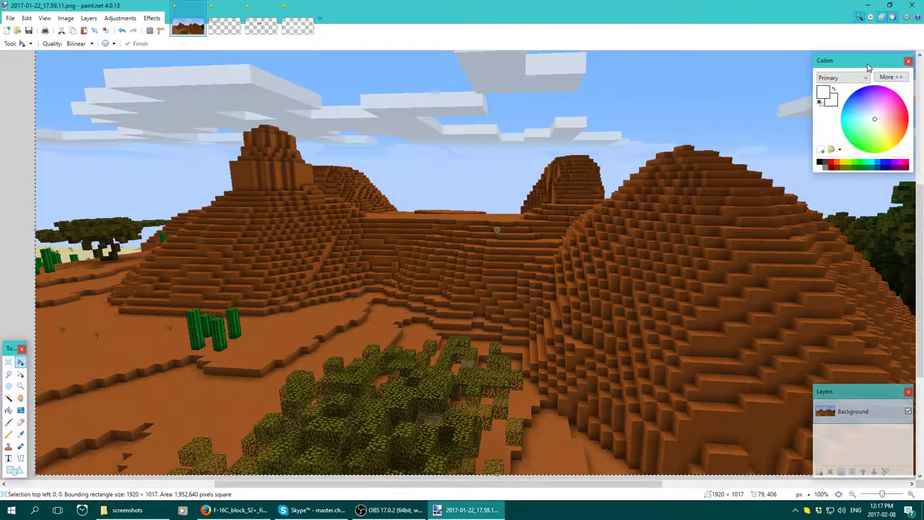
{"action": "left_click_drag", "start_coordinate": [865, 397], "coordinate": [864, 189]}
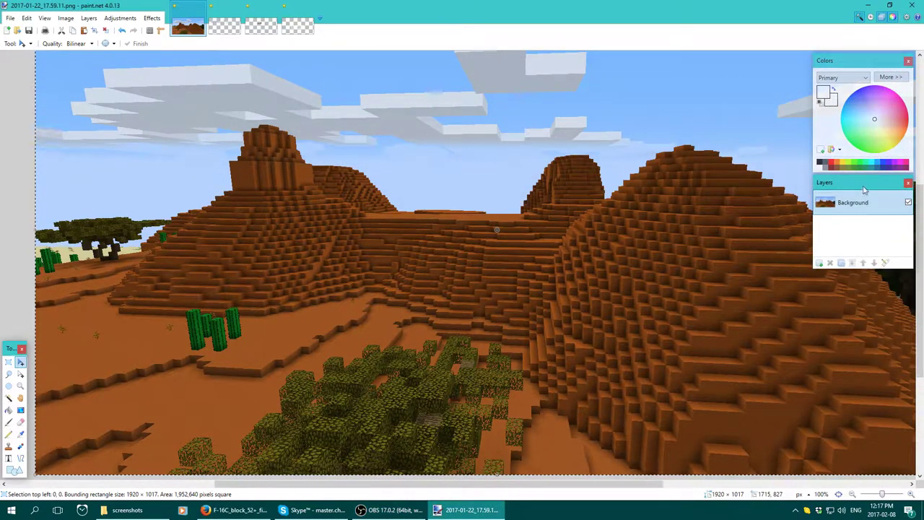
{"action": "left_click_drag", "start_coordinate": [11, 349], "coordinate": [891, 291]}
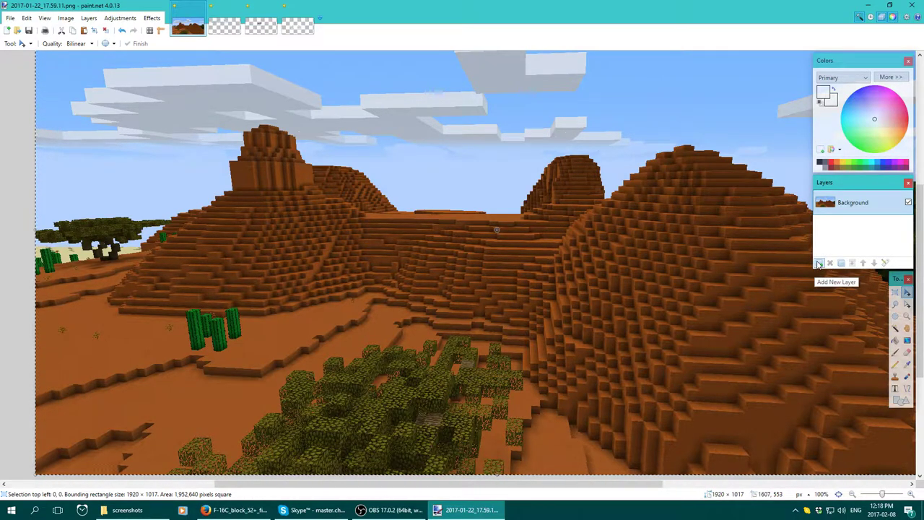
Step: Add Layer 2 and paint a white looping Paintbrush line across the desert
{"action": "left_click", "coordinate": [819, 265]}
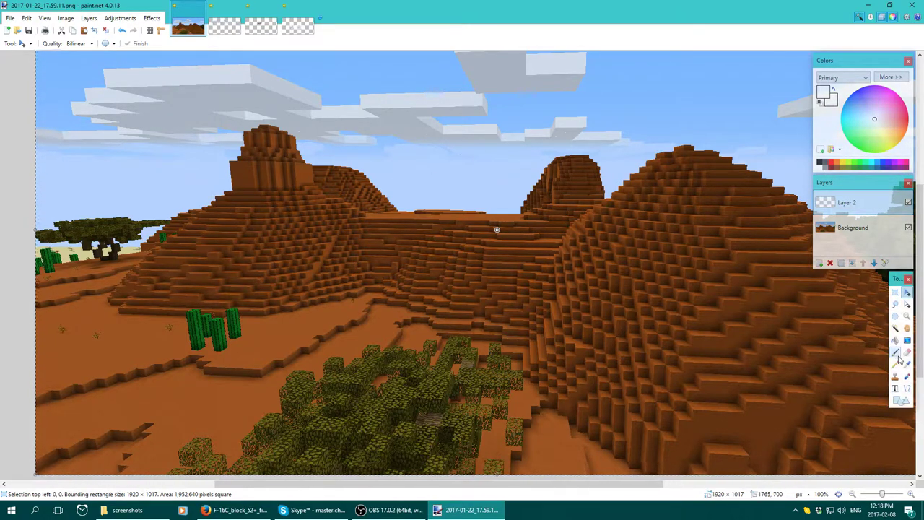
{"action": "left_click", "coordinate": [897, 353]}
{"action": "mouse_move", "coordinate": [365, 101]}
{"action": "left_mouse_down"}
{"action": "mouse_move", "coordinate": [410, 147]}
{"action": "mouse_move", "coordinate": [455, 289]}
{"action": "mouse_move", "coordinate": [657, 404]}
{"action": "mouse_move", "coordinate": [506, 346]}
{"action": "mouse_move", "coordinate": [538, 365]}
{"action": "left_mouse_up"}
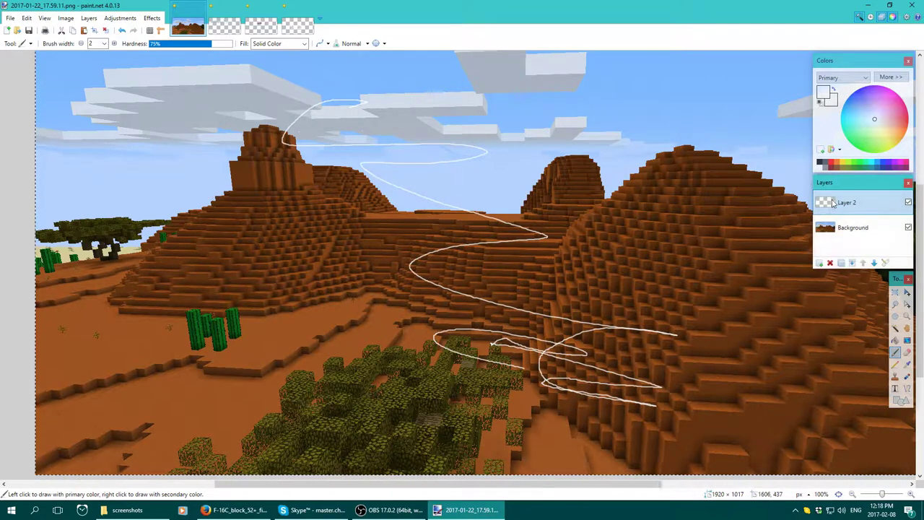
{"action": "mouse_move", "coordinate": [841, 203]}
{"action": "left_mouse_down"}
{"action": "mouse_move", "coordinate": [829, 235]}
{"action": "mouse_move", "coordinate": [832, 203]}
{"action": "left_mouse_up"}
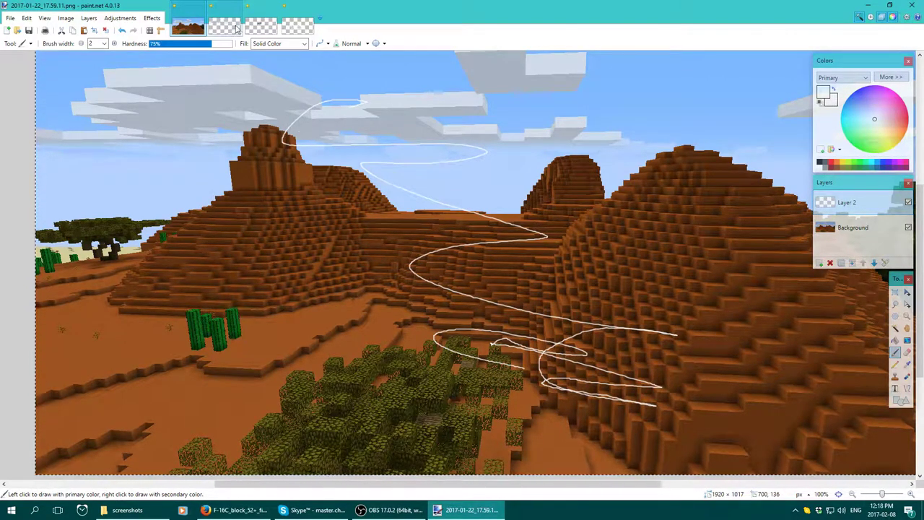
Step: Copy the whole jet image and paste it onto Layer 2 of the desert picture
{"action": "left_click", "coordinate": [261, 26]}
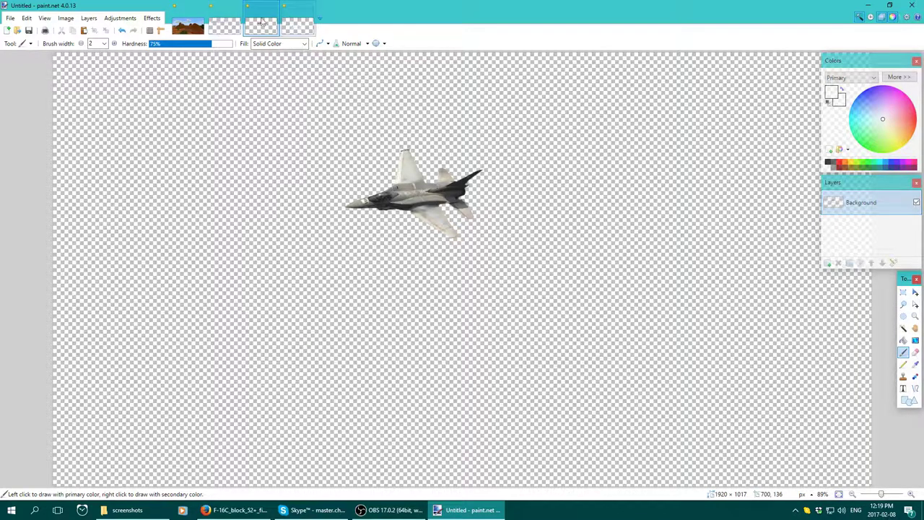
{"action": "key", "text": "ctrl+a"}
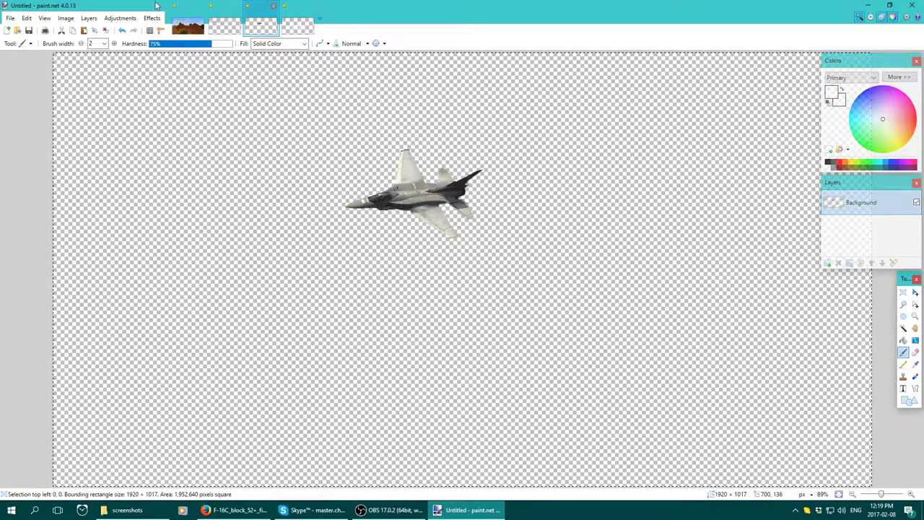
{"action": "key", "text": "ctrl+c"}
{"action": "left_click", "coordinate": [187, 26]}
{"action": "key", "text": "ctrl+v"}
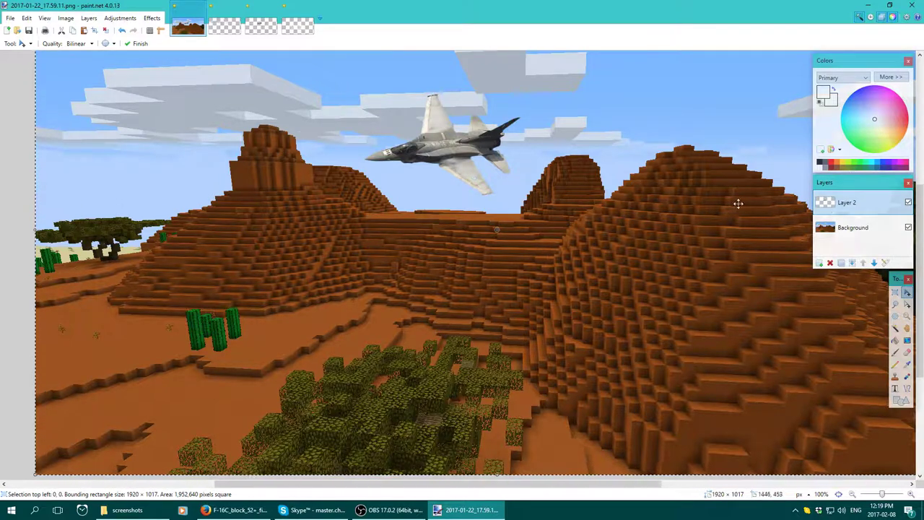
{"action": "mouse_move", "coordinate": [834, 202]}
{"action": "left_mouse_down"}
{"action": "mouse_move", "coordinate": [834, 226]}
{"action": "mouse_move", "coordinate": [831, 208]}
{"action": "left_mouse_up"}
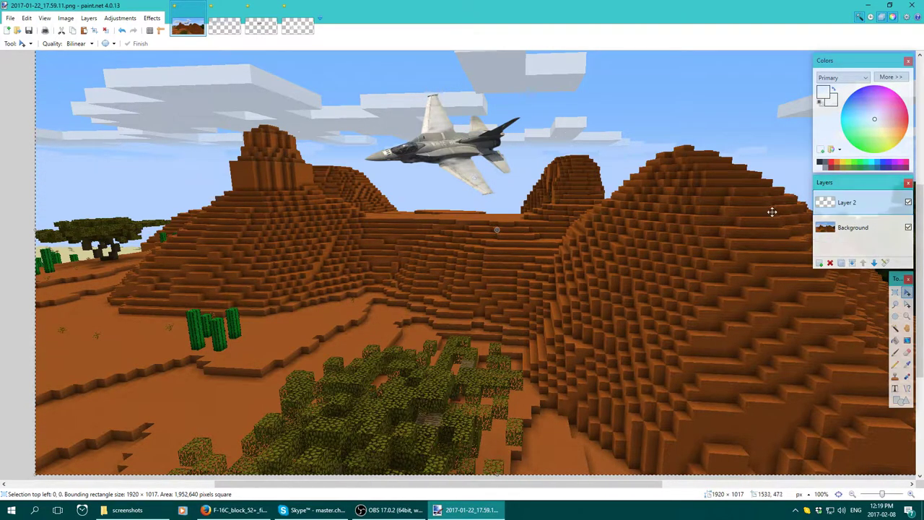
{"action": "mouse_move", "coordinate": [823, 205]}
{"action": "left_mouse_down"}
{"action": "mouse_move", "coordinate": [821, 228]}
{"action": "mouse_move", "coordinate": [819, 206]}
{"action": "left_mouse_up"}
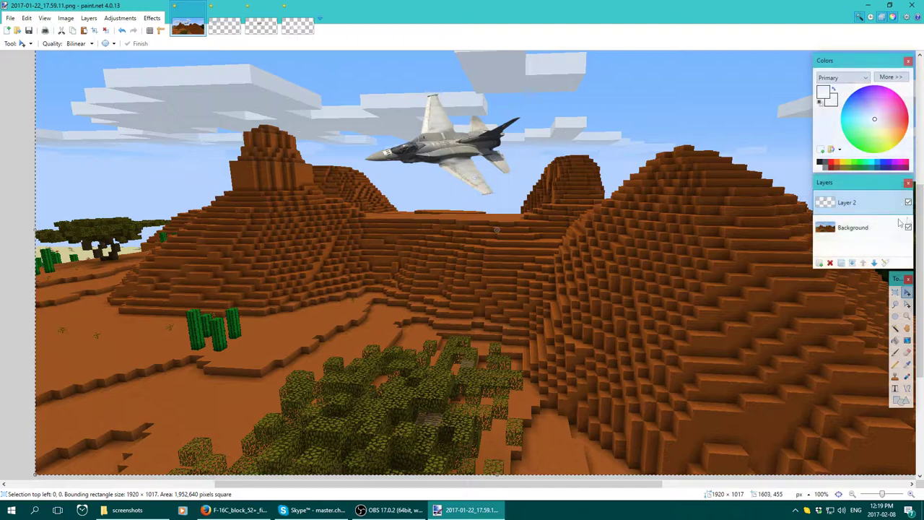
Step: Add a cloud layer (Layer 3) above the jet layer, then another empty layer on top
{"action": "left_click", "coordinate": [224, 28]}
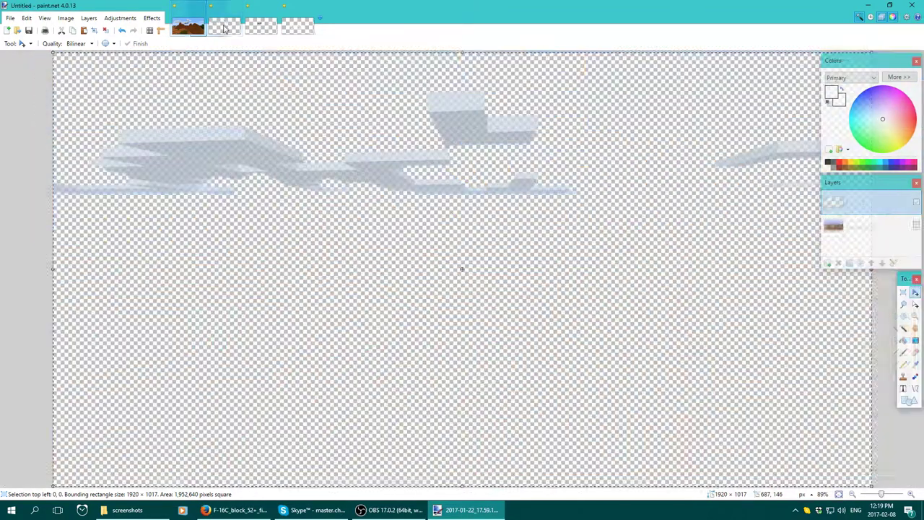
{"action": "key", "text": "ctrl+shift+Tab"}
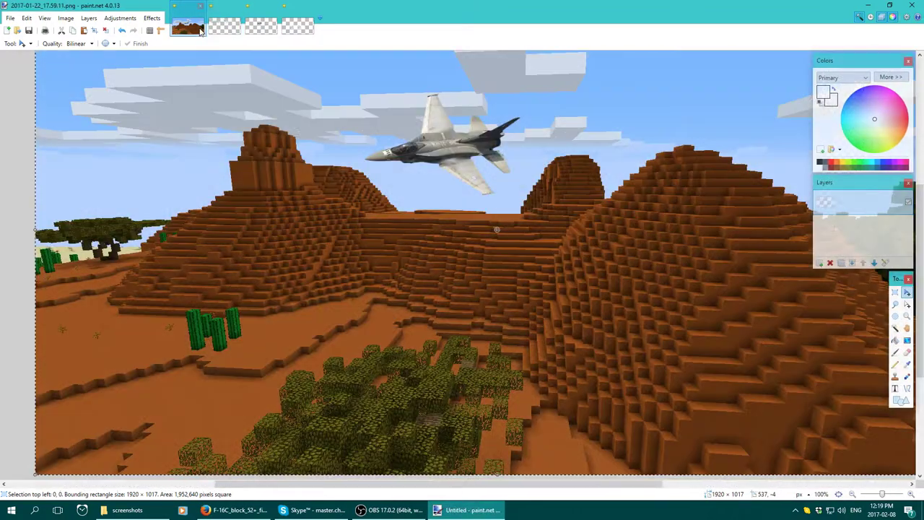
{"action": "left_click", "coordinate": [819, 262]}
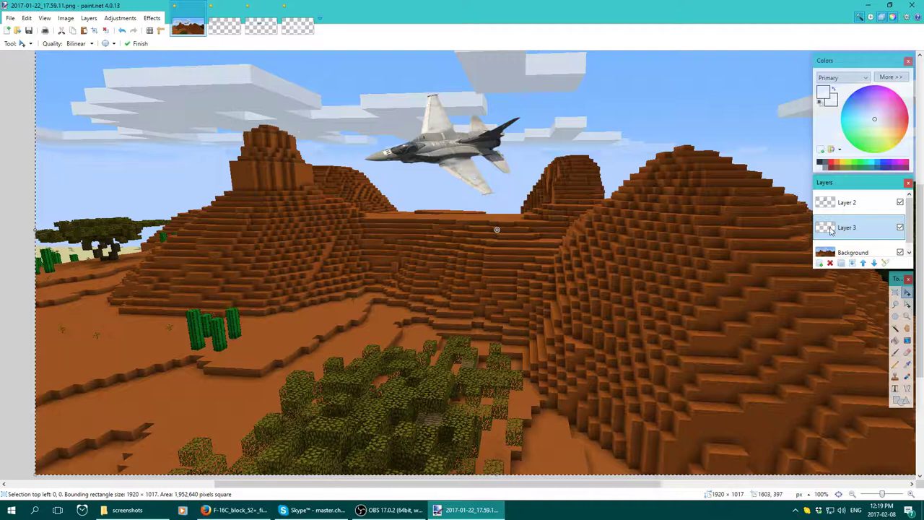
{"action": "left_click_drag", "start_coordinate": [836, 235], "coordinate": [826, 211]}
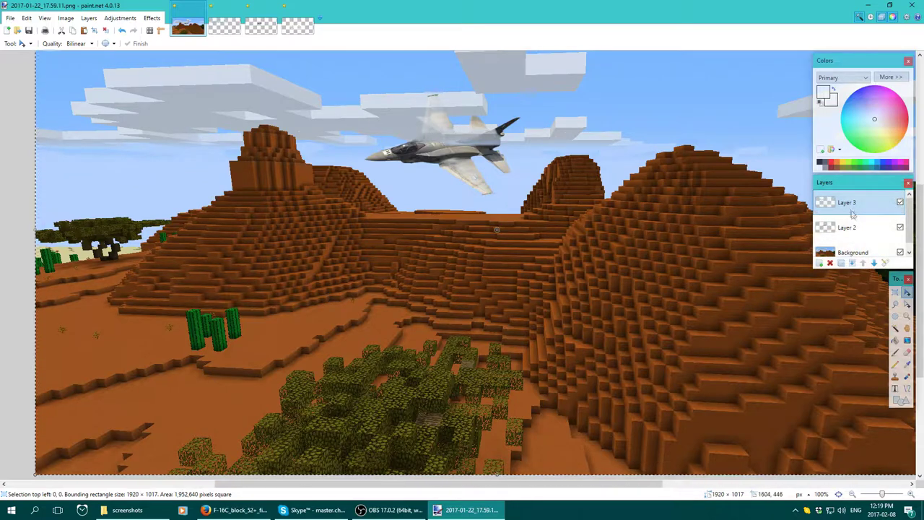
{"action": "left_click", "coordinate": [819, 264]}
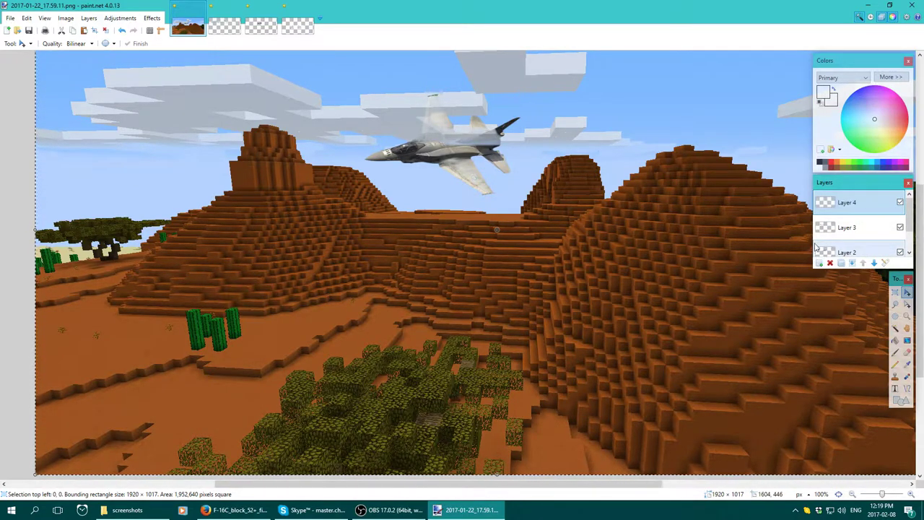
{"action": "left_click", "coordinate": [293, 27]}
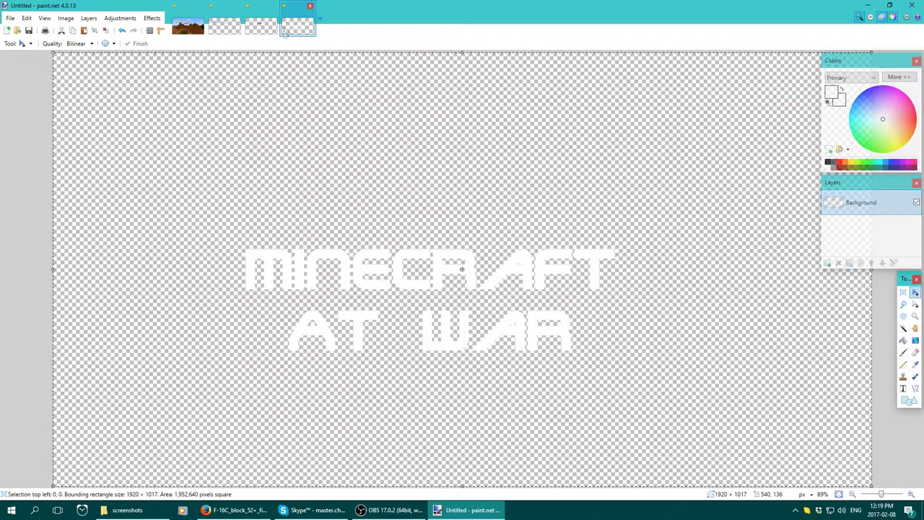
Step: Paste the white 'MINECRAFT AT WAR' title onto Layer 4 and clear the selection
{"action": "left_click", "coordinate": [190, 23]}
{"action": "key", "text": "ctrl+v"}
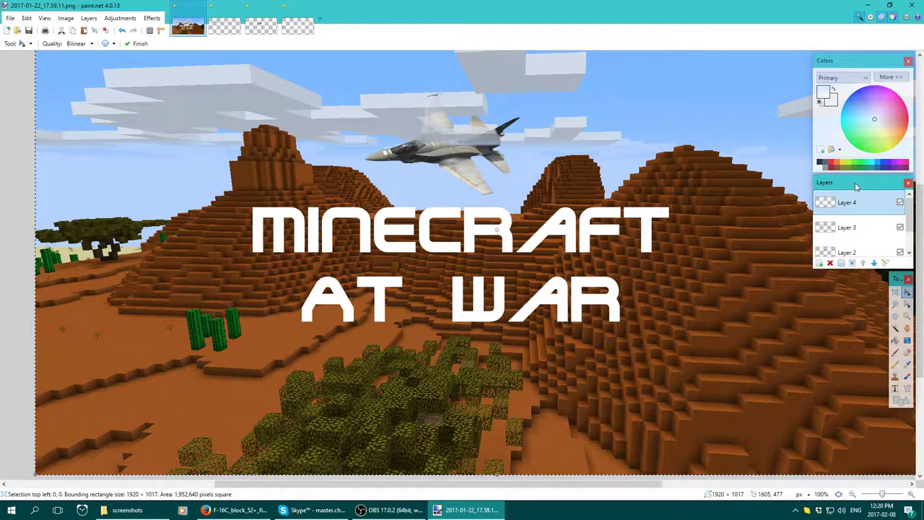
{"action": "left_click", "coordinate": [896, 327]}
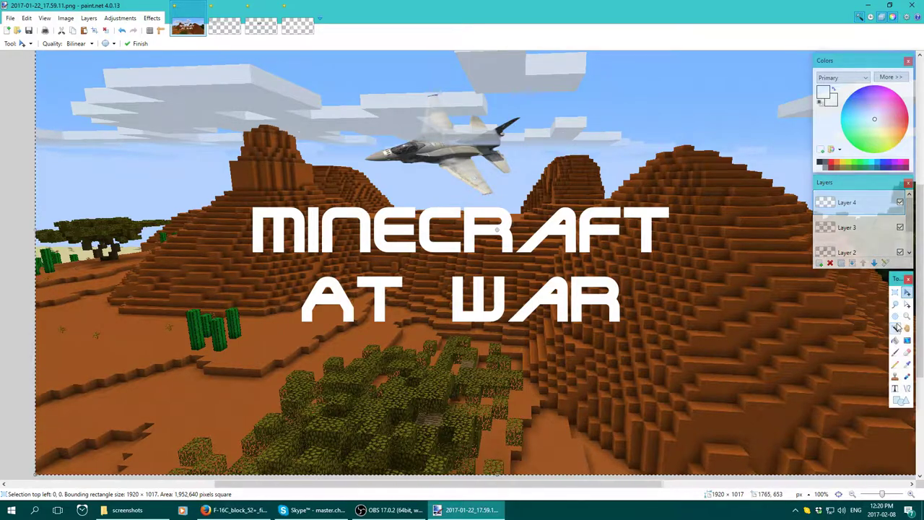
{"action": "left_click", "coordinate": [569, 224]}
{"action": "key", "text": "ctrl+d"}
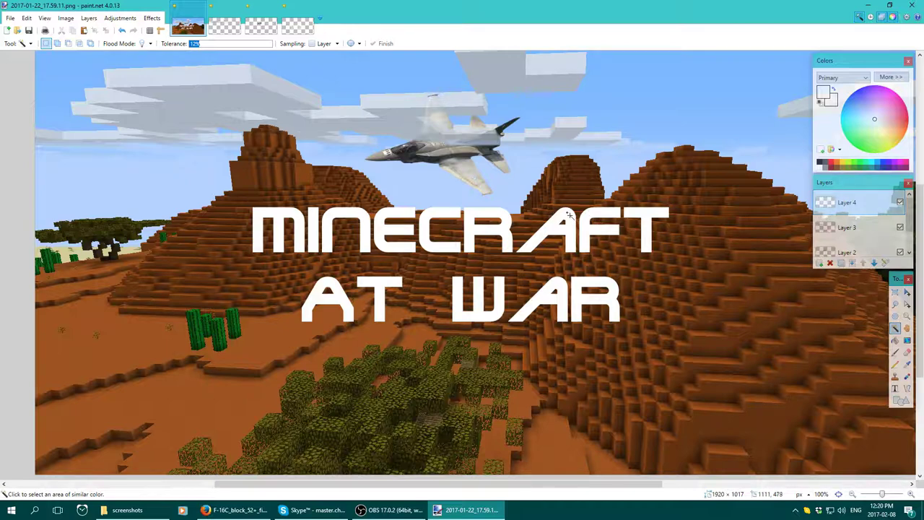
Step: Magic Wand the title lettering, invert twice to keep just the letters, and add Layer 5
{"action": "left_click", "coordinate": [568, 214]}
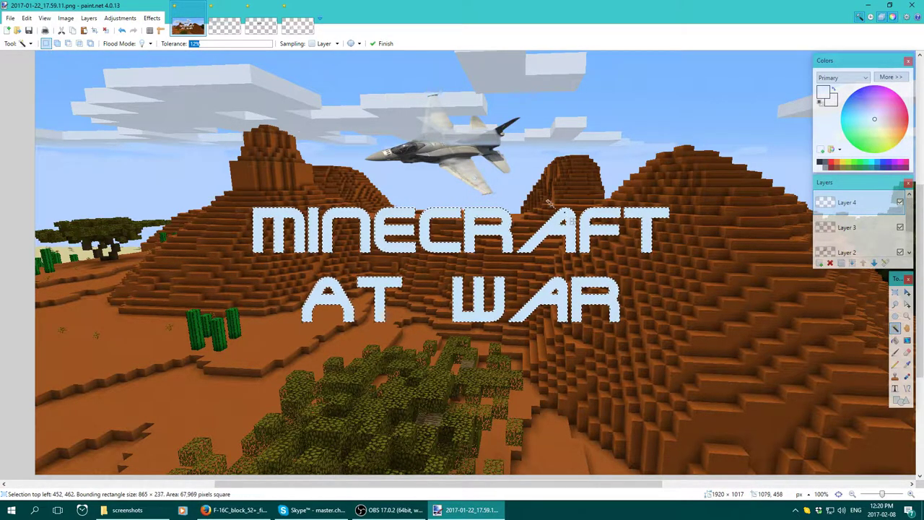
{"action": "key", "text": "ctrl+i"}
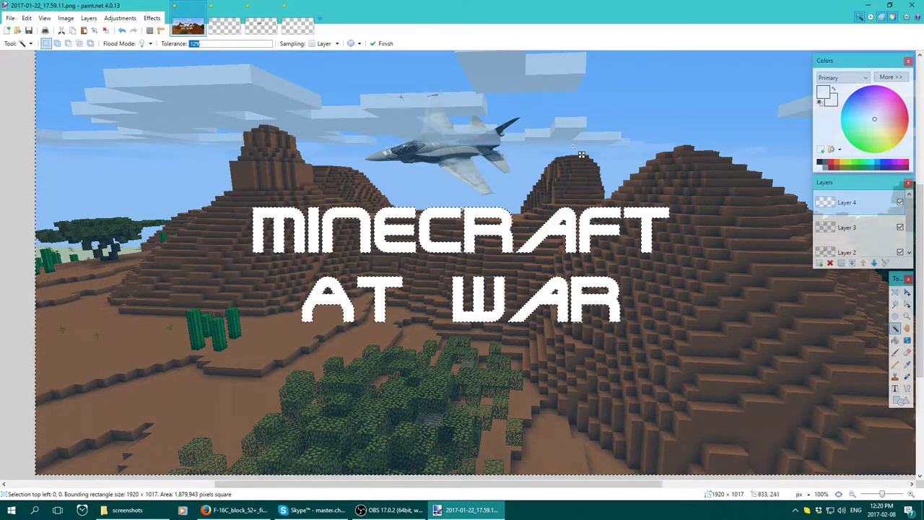
{"action": "key", "text": "ctrl+i"}
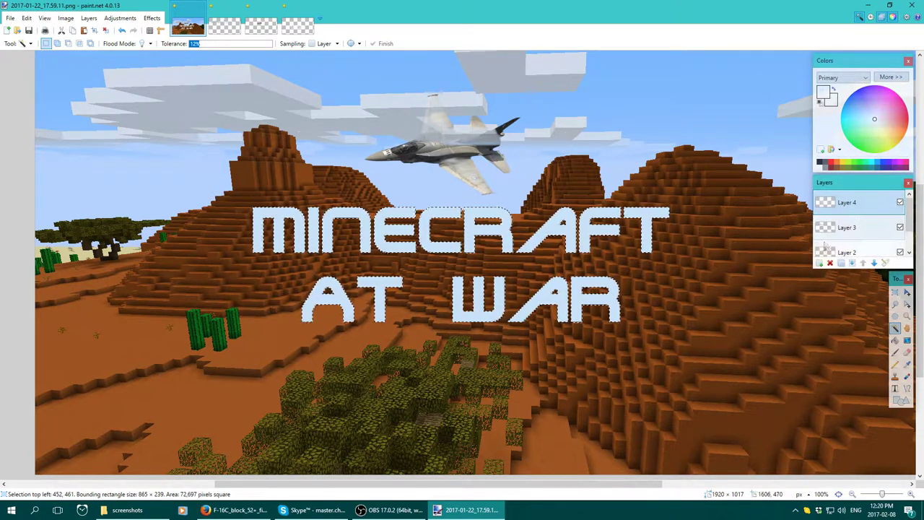
{"action": "left_click", "coordinate": [821, 263]}
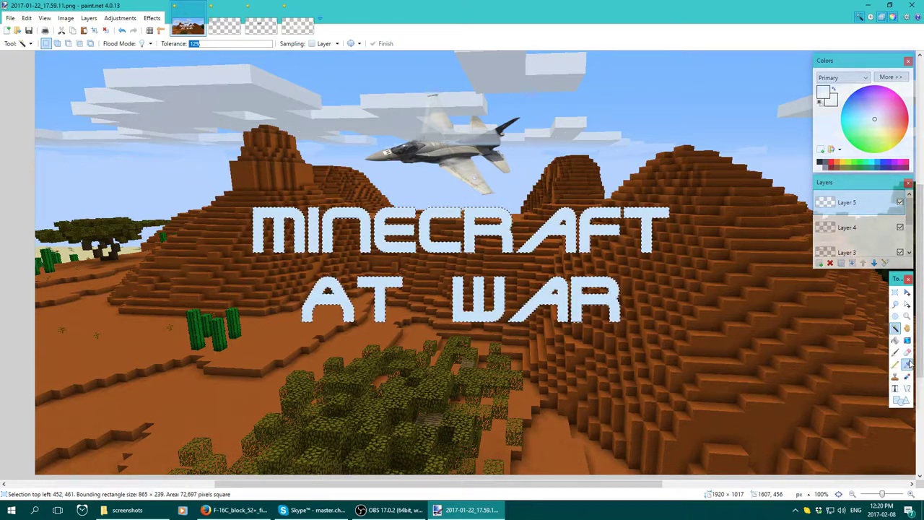
{"action": "left_click", "coordinate": [909, 364]}
Step: Zoom in on the desert bushes and sample olive green as primary, dark olive as secondary
{"action": "scroll", "coordinate": [919, 307], "scroll_direction": "down", "scroll_amount": 3}
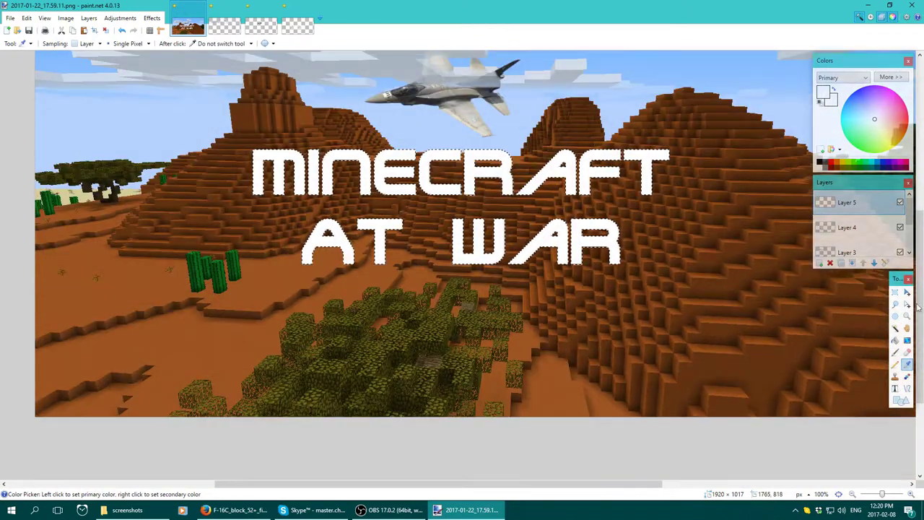
{"action": "left_click", "coordinate": [907, 317]}
{"action": "left_click_drag", "start_coordinate": [303, 299], "coordinate": [535, 407]}
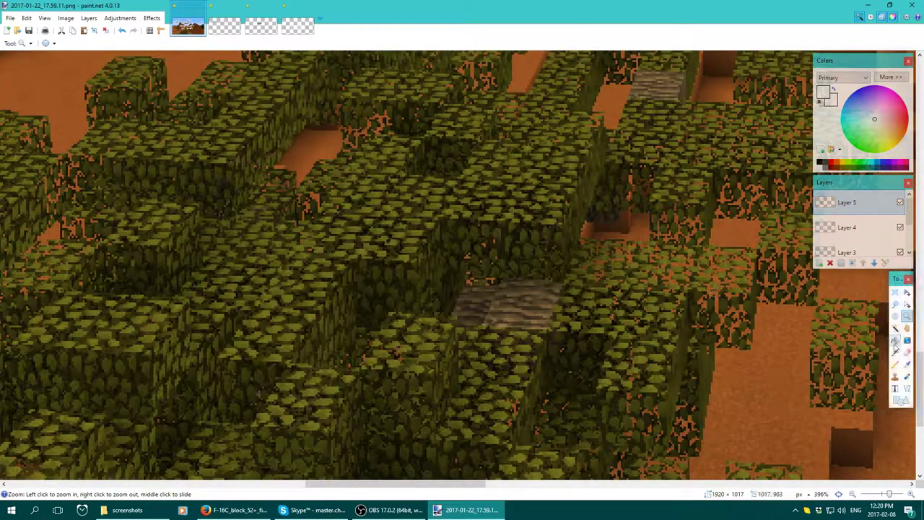
{"action": "left_click", "coordinate": [908, 365]}
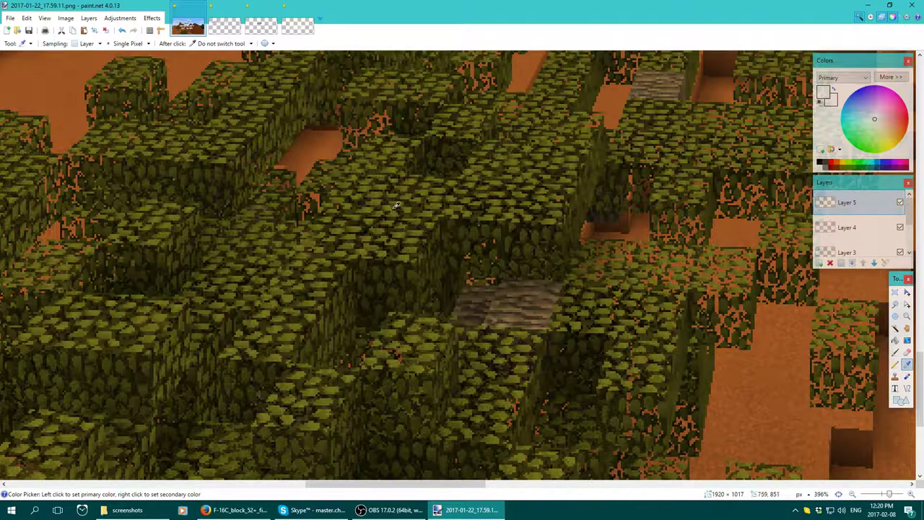
{"action": "right_click", "coordinate": [419, 245]}
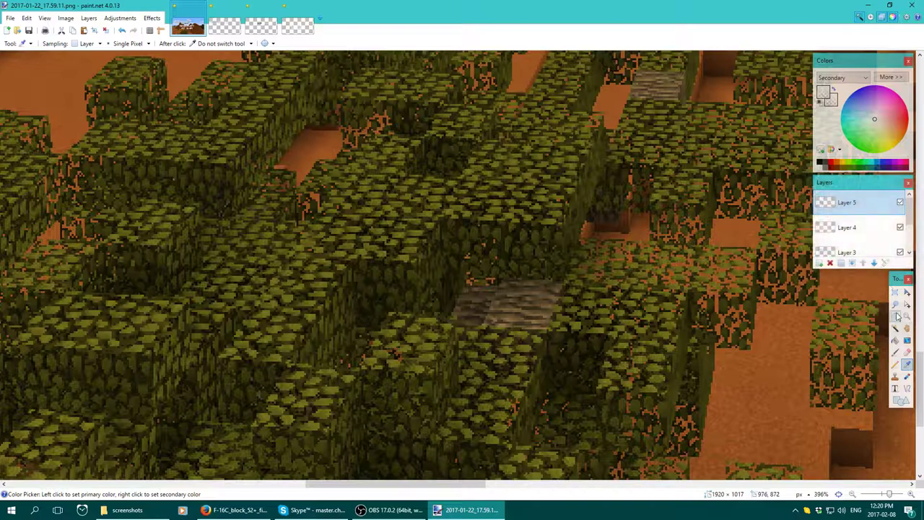
{"action": "scroll", "coordinate": [851, 241], "scroll_direction": "down", "scroll_amount": 2}
{"action": "left_click", "coordinate": [852, 243]}
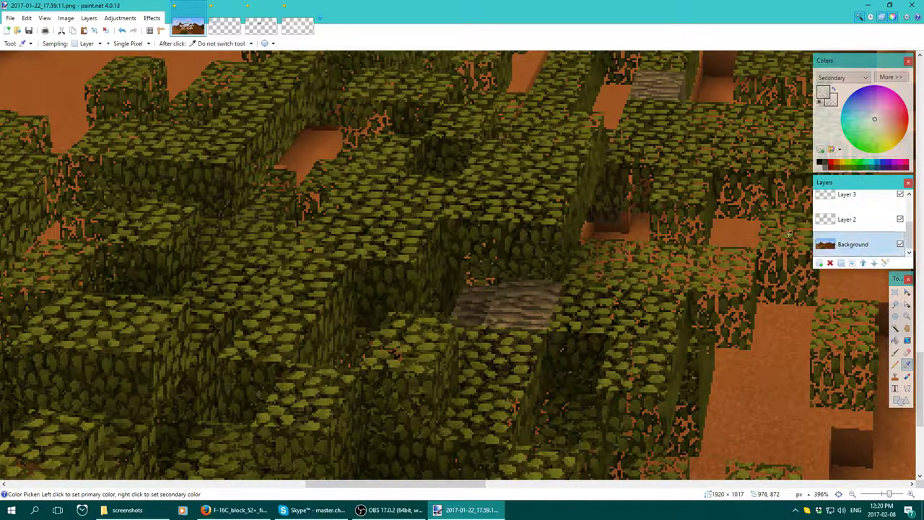
{"action": "left_click", "coordinate": [418, 246]}
{"action": "right_click", "coordinate": [389, 277]}
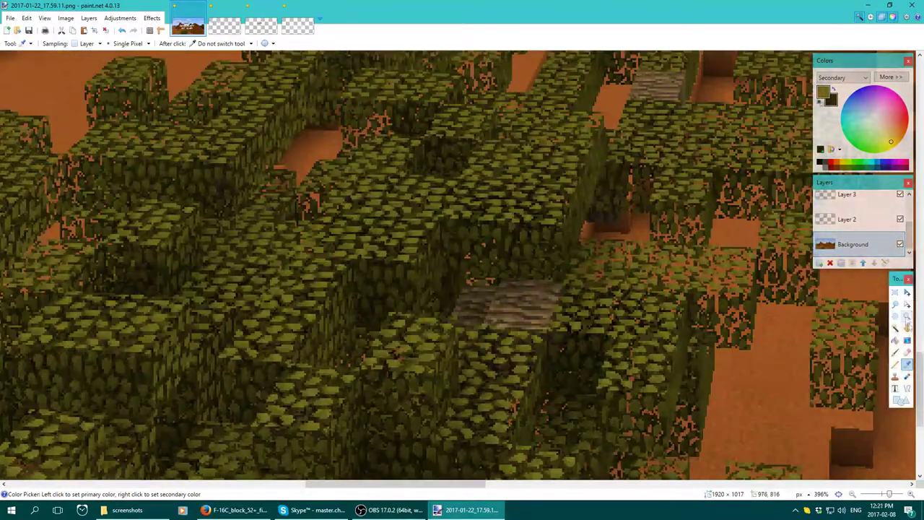
Step: Zoom back out to the whole image and make Layer 5 active again
{"action": "left_click", "coordinate": [908, 317]}
{"action": "right_click", "coordinate": [470, 155]}
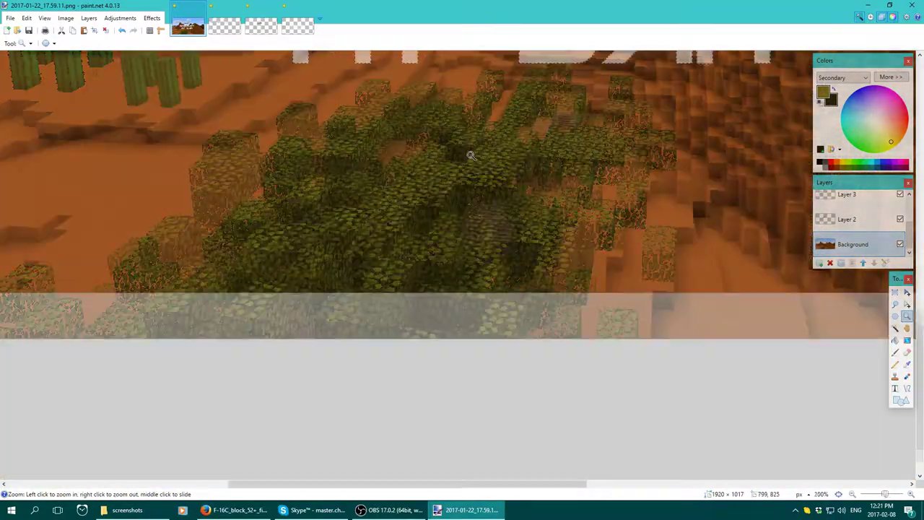
{"action": "right_click", "coordinate": [642, 157]}
{"action": "scroll", "coordinate": [855, 224], "scroll_direction": "up", "scroll_amount": 3}
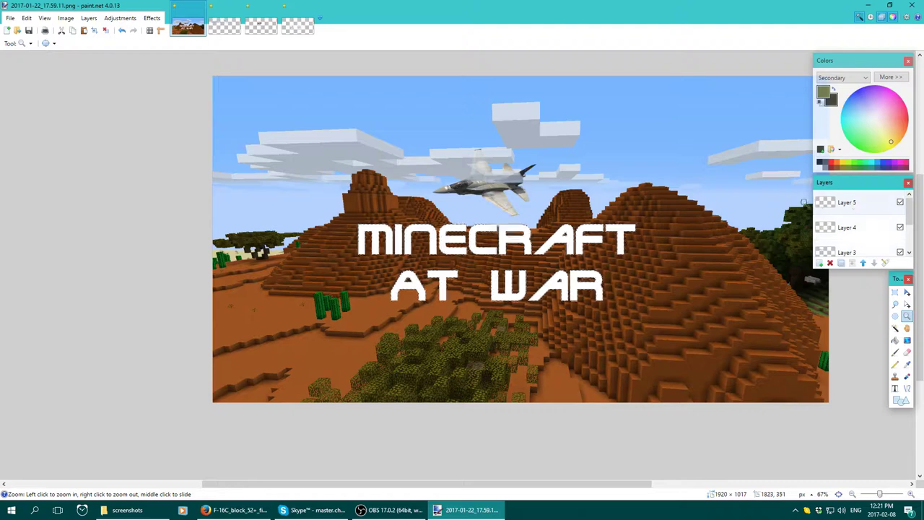
{"action": "left_click", "coordinate": [851, 204]}
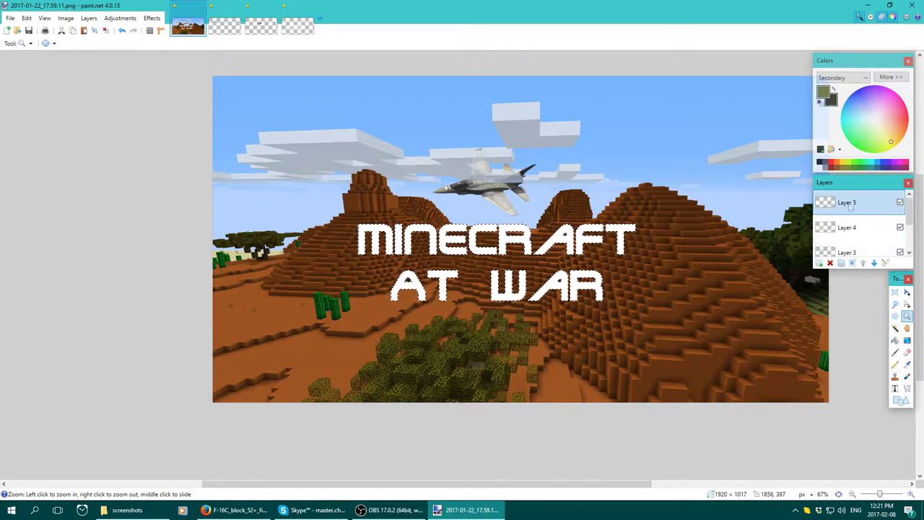
Step: Try a linear gradient down the selected title text, then undo it
{"action": "left_click", "coordinate": [907, 341]}
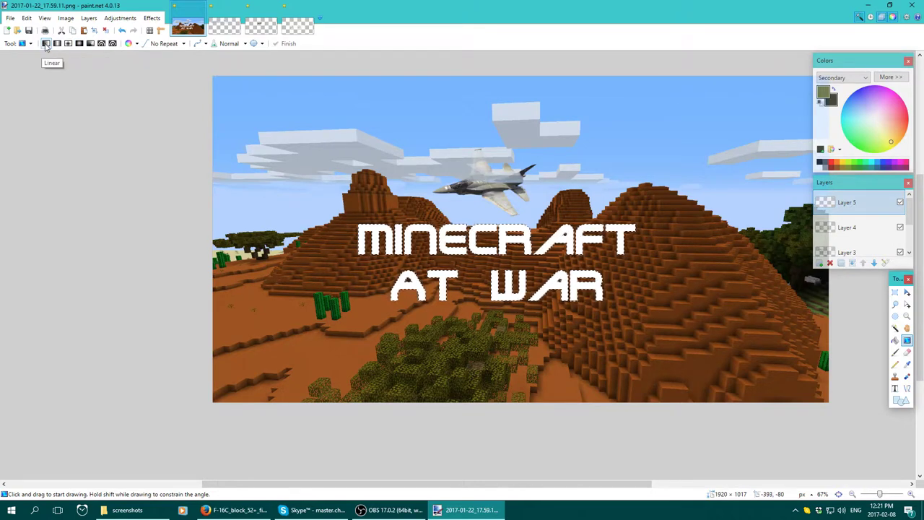
{"action": "left_click_drag", "start_coordinate": [487, 136], "coordinate": [494, 312]}
{"action": "left_click_drag", "start_coordinate": [497, 356], "coordinate": [498, 399]}
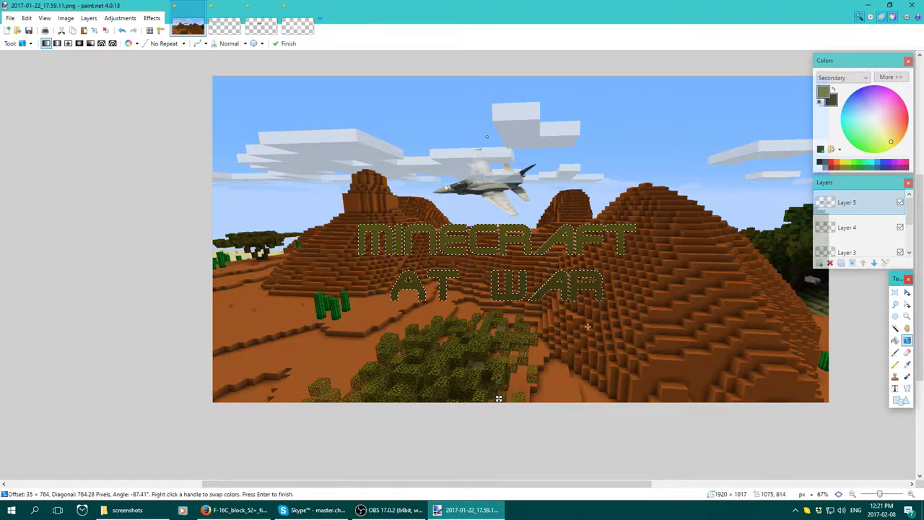
{"action": "key", "text": "ctrl+z"}
{"action": "key", "text": "ctrl+d"}
Step: Brighten the primary olive toward green, redraw the gradient down the title, and set secondary near-black
{"action": "left_click", "coordinate": [824, 92]}
{"action": "left_click", "coordinate": [891, 77]}
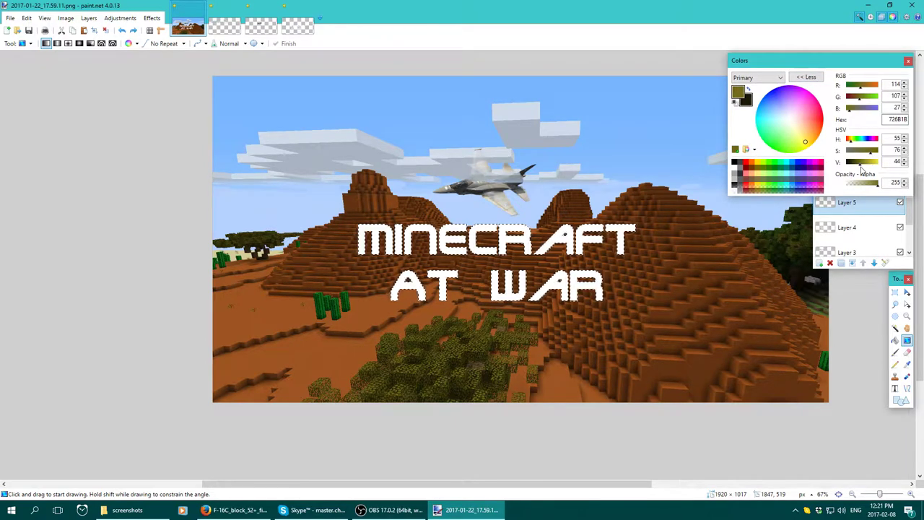
{"action": "mouse_move", "coordinate": [860, 166]}
{"action": "left_mouse_down"}
{"action": "mouse_move", "coordinate": [870, 166]}
{"action": "mouse_move", "coordinate": [860, 155]}
{"action": "left_mouse_up"}
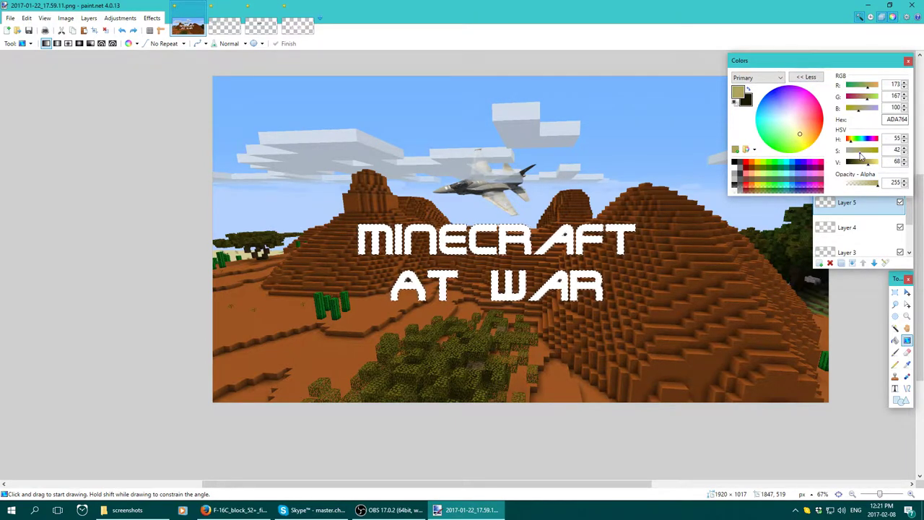
{"action": "left_click_drag", "start_coordinate": [474, 164], "coordinate": [438, 369]}
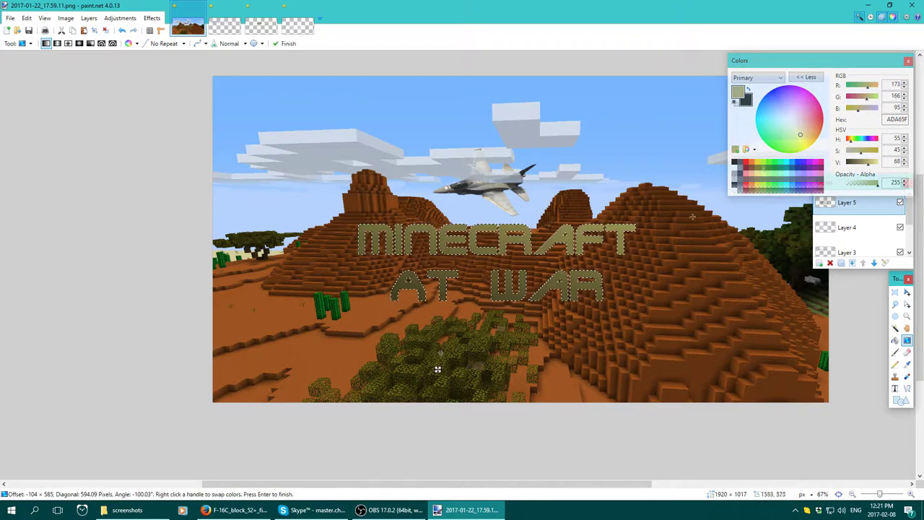
{"action": "left_click", "coordinate": [905, 137]}
{"action": "left_click", "coordinate": [906, 136]}
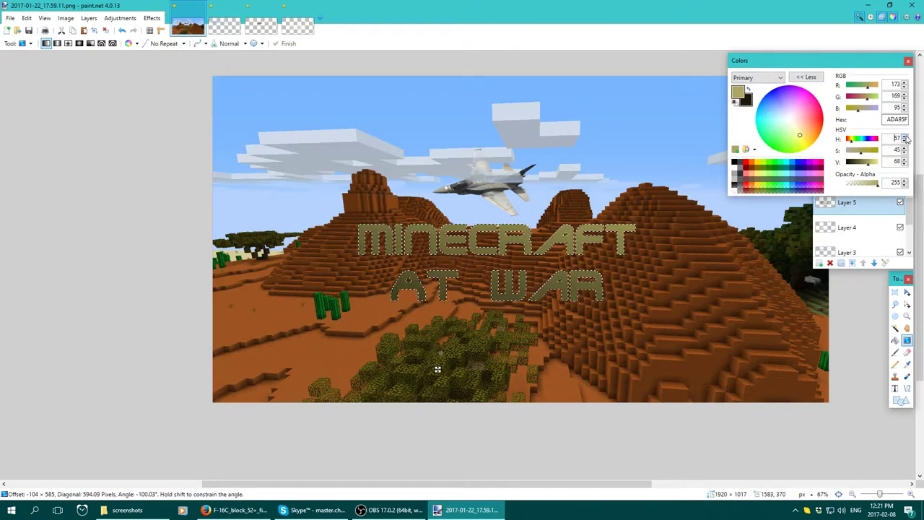
{"action": "left_click", "coordinate": [905, 136]}
{"action": "left_click", "coordinate": [905, 136]}
{"action": "left_click", "coordinate": [905, 136]}
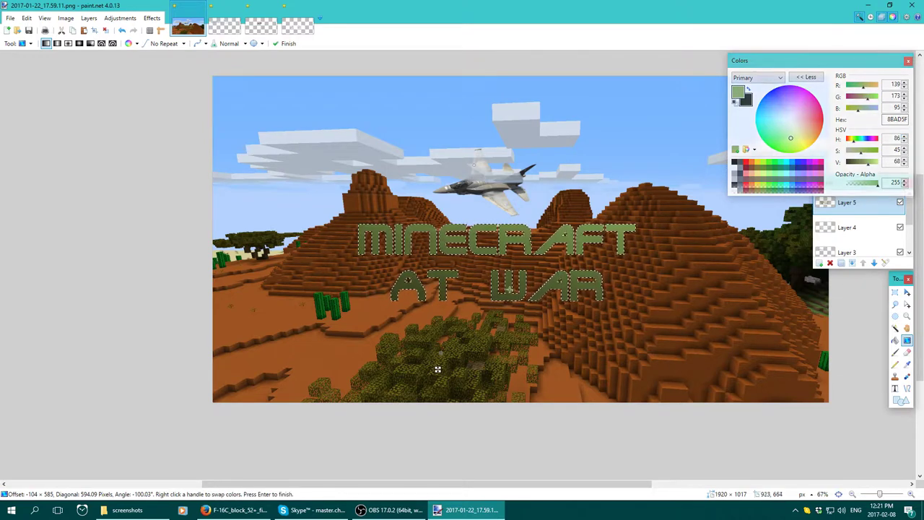
{"action": "left_click_drag", "start_coordinate": [438, 369], "coordinate": [498, 330]}
{"action": "key", "text": "ctrl+d"}
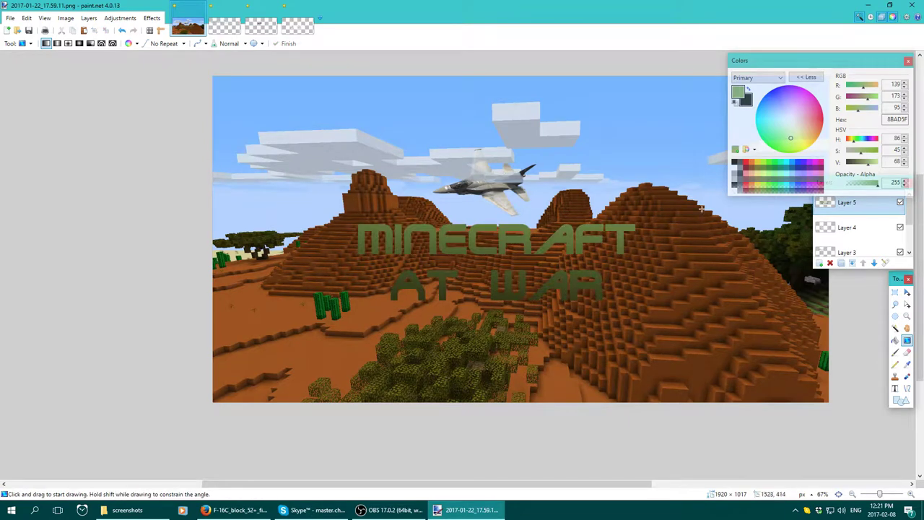
{"action": "right_click", "coordinate": [780, 192]}
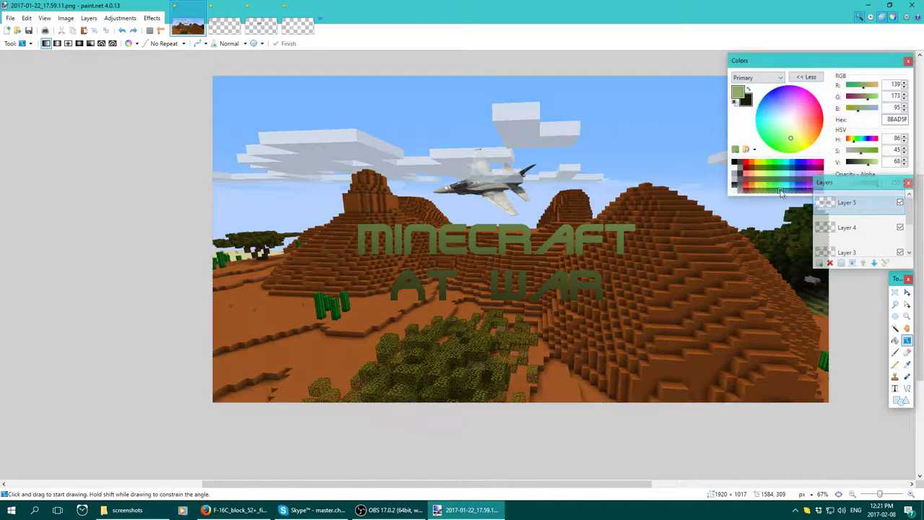
{"action": "left_click", "coordinate": [119, 18]}
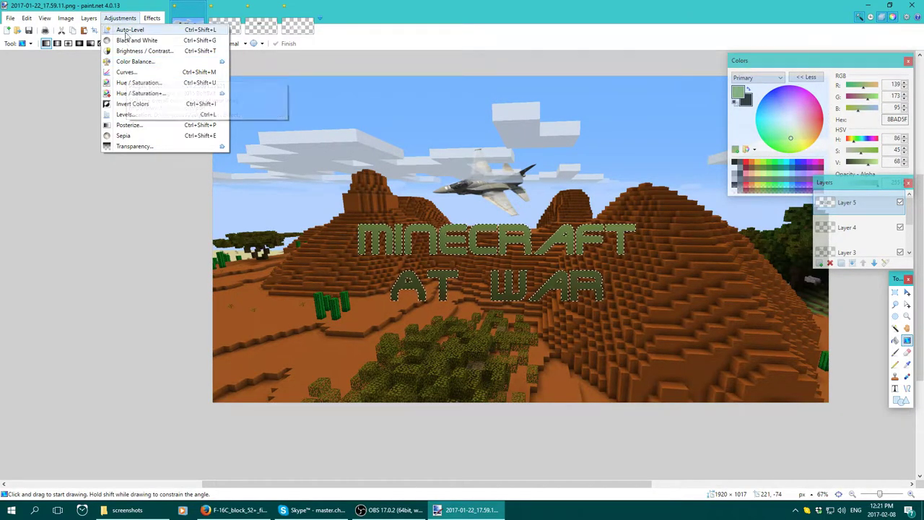
Step: Open BoltBait's Outline Selection effect for the selected title text
{"action": "left_click", "coordinate": [148, 16]}
{"action": "left_click", "coordinate": [148, 17]}
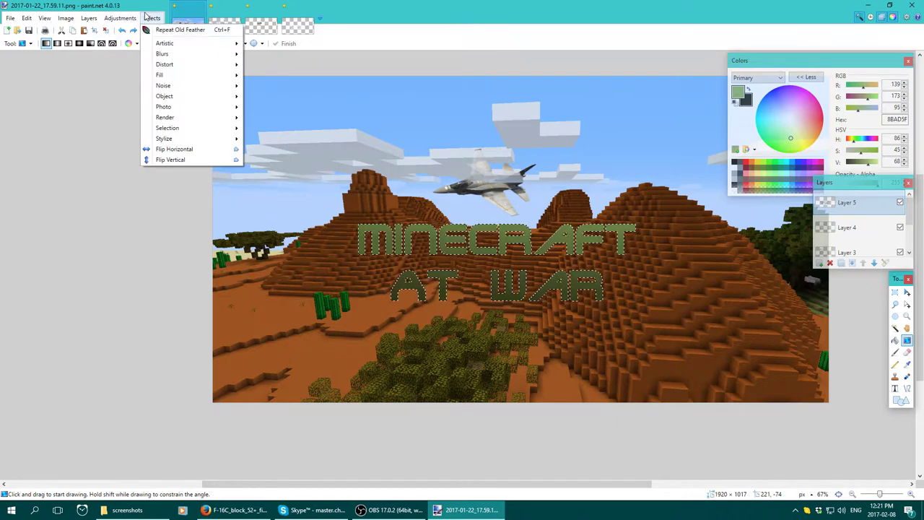
{"action": "mouse_move", "coordinate": [166, 101]}
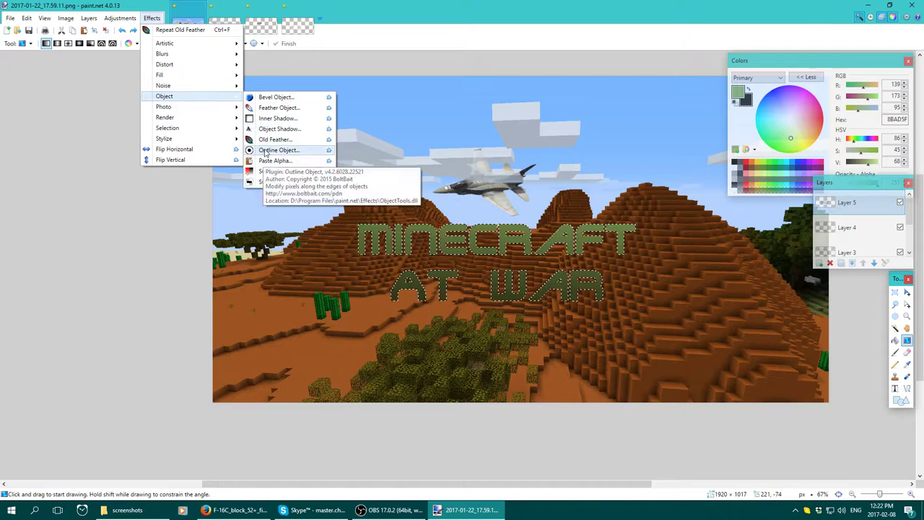
{"action": "mouse_move", "coordinate": [167, 127]}
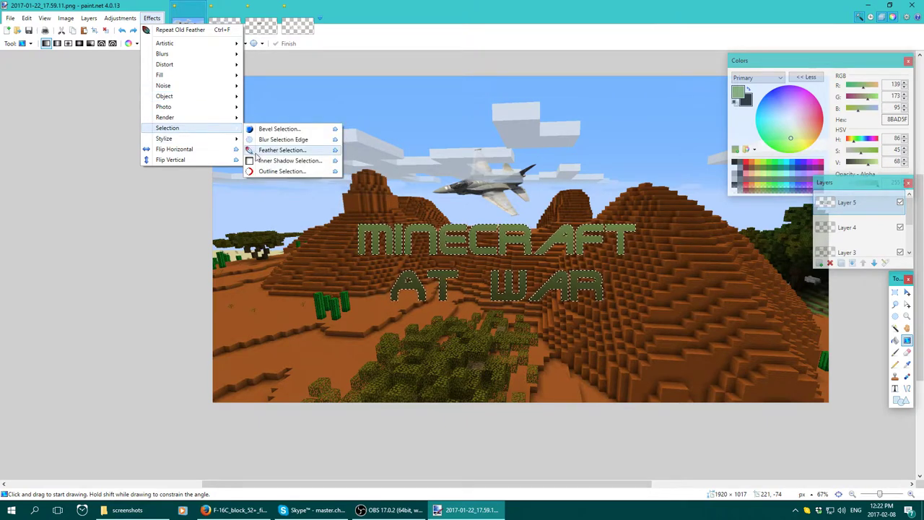
{"action": "left_click", "coordinate": [263, 172]}
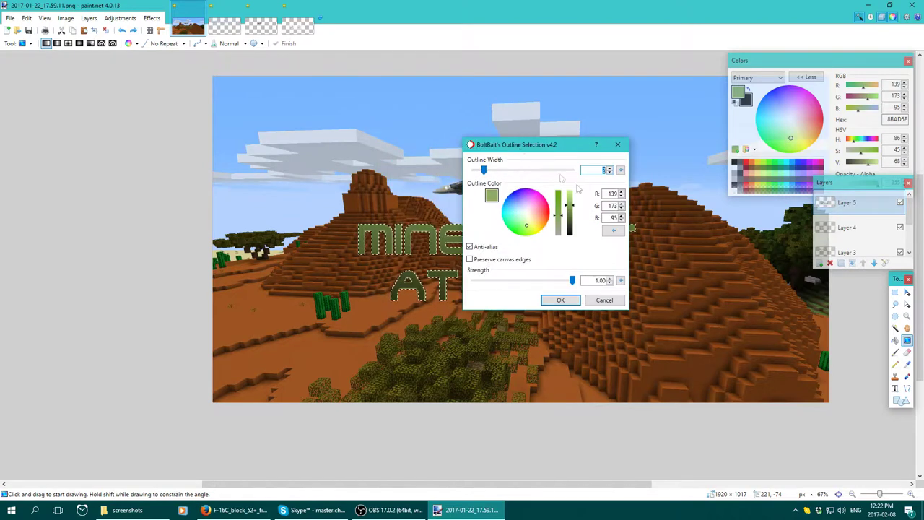
Step: Set the outline colour values to 255 and width 2, then apply it
{"action": "left_click_drag", "start_coordinate": [539, 221], "coordinate": [523, 210]}
{"action": "left_click", "coordinate": [620, 208]}
{"action": "left_click", "coordinate": [612, 194]}
{"action": "type", "text": "256"}
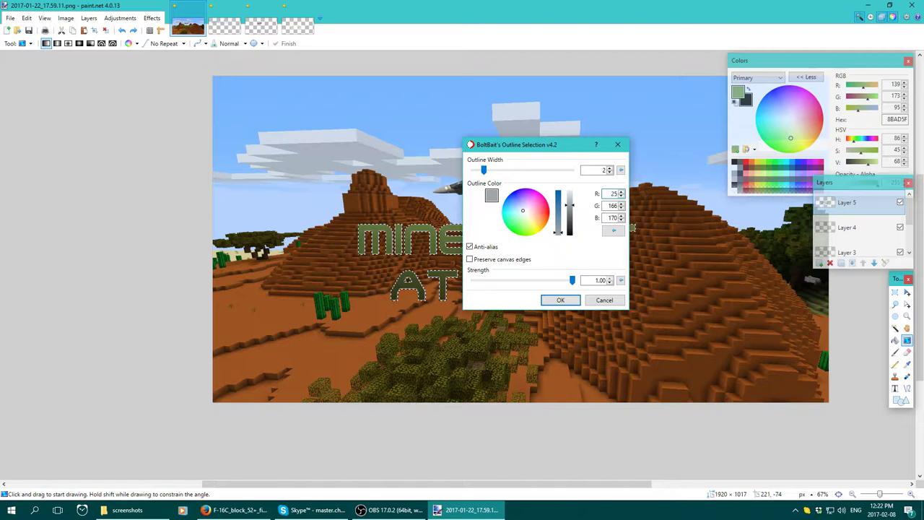
{"action": "key", "text": "Tab"}
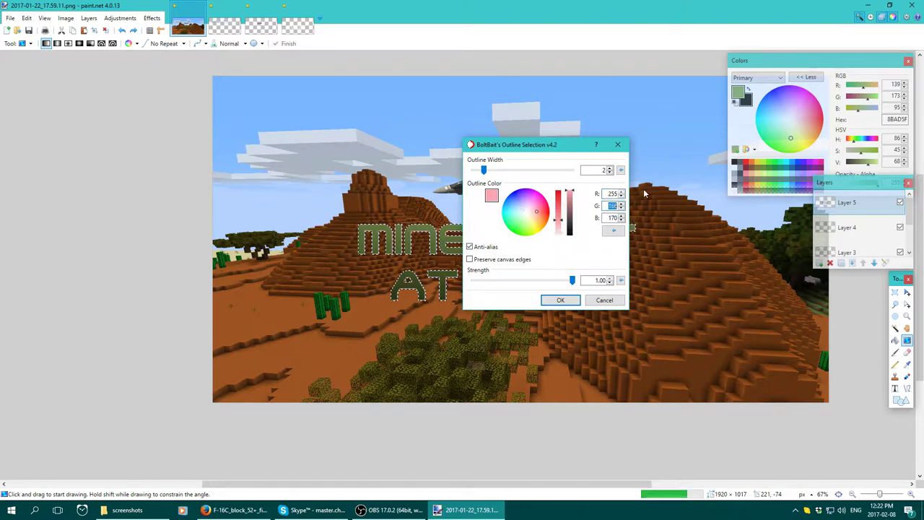
{"action": "type", "text": "255"}
{"action": "key", "text": "Tab"}
{"action": "type", "text": "2"}
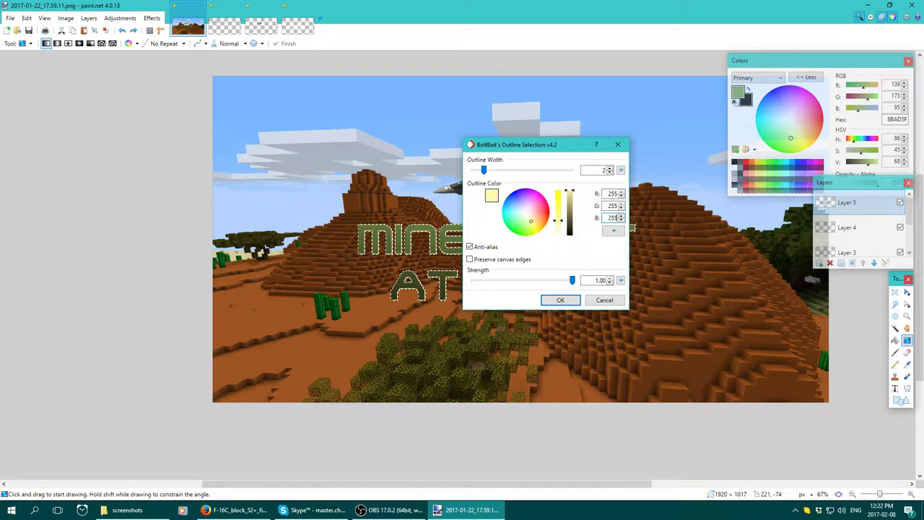
{"action": "key", "text": "Return"}
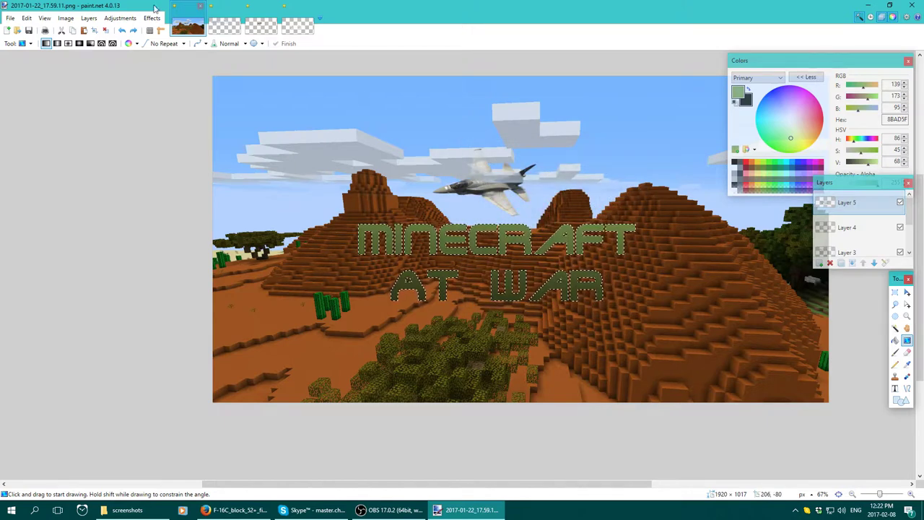
Step: Set the Outline Selection colour to white (255/255/255) and raise the width to 3
{"action": "left_click", "coordinate": [151, 19]}
{"action": "mouse_move", "coordinate": [165, 118]}
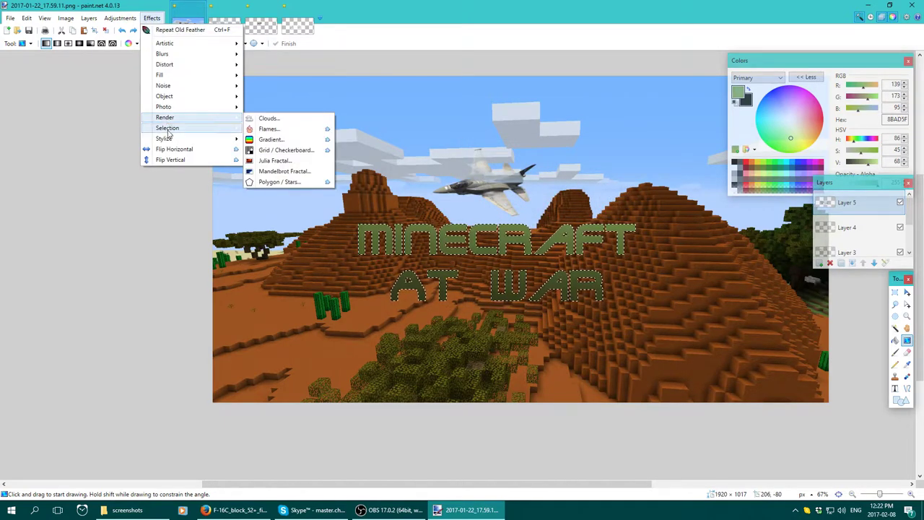
{"action": "left_click", "coordinate": [285, 173]}
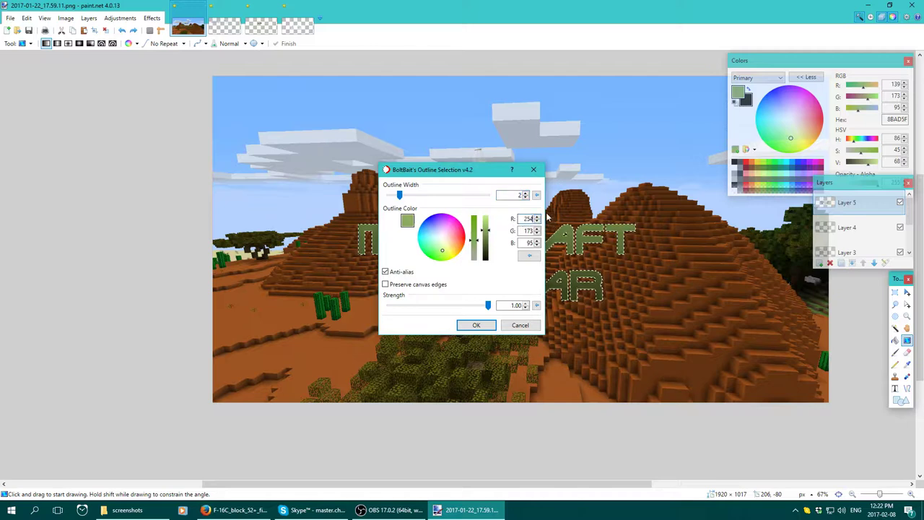
{"action": "key", "text": "Tab"}
{"action": "type", "text": "25"}
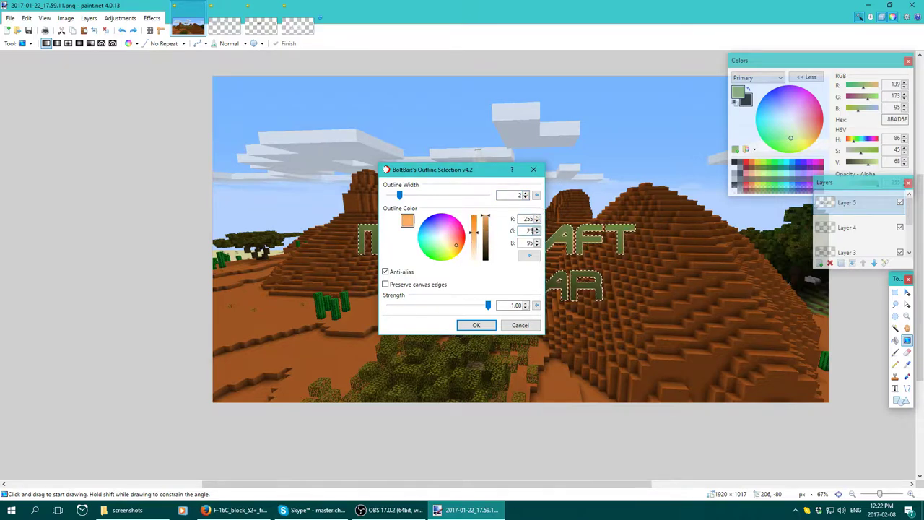
{"action": "type", "text": "5"}
{"action": "key", "text": "Tab"}
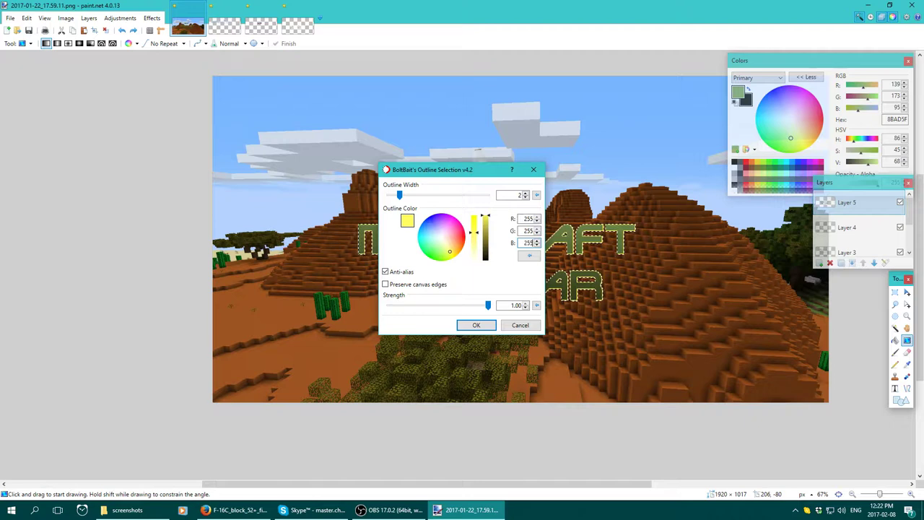
{"action": "left_click", "coordinate": [509, 195]}
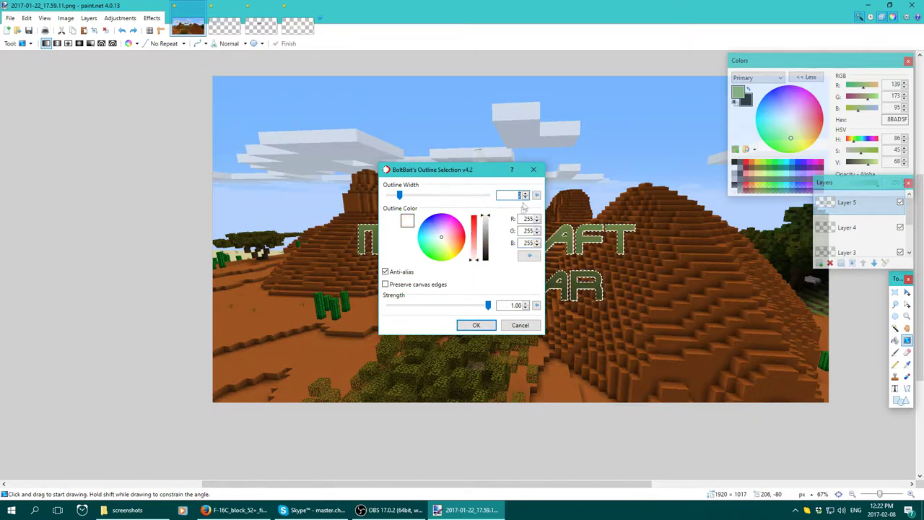
{"action": "left_click", "coordinate": [526, 192]}
{"action": "left_click", "coordinate": [526, 193]}
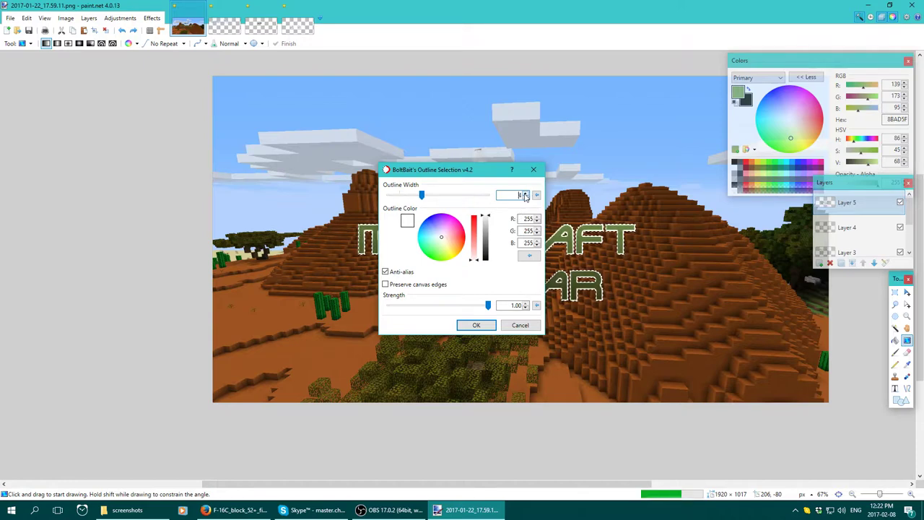
Step: Apply the white outline to the title, deselect it, then select the whole canvas
{"action": "left_click", "coordinate": [477, 325]}
{"action": "key", "text": "ctrl+d"}
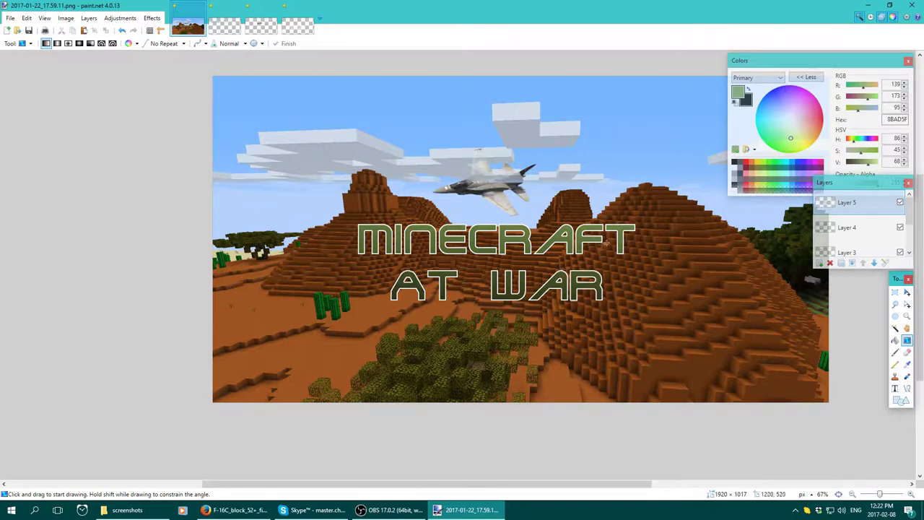
{"action": "key", "text": "ctrl+a"}
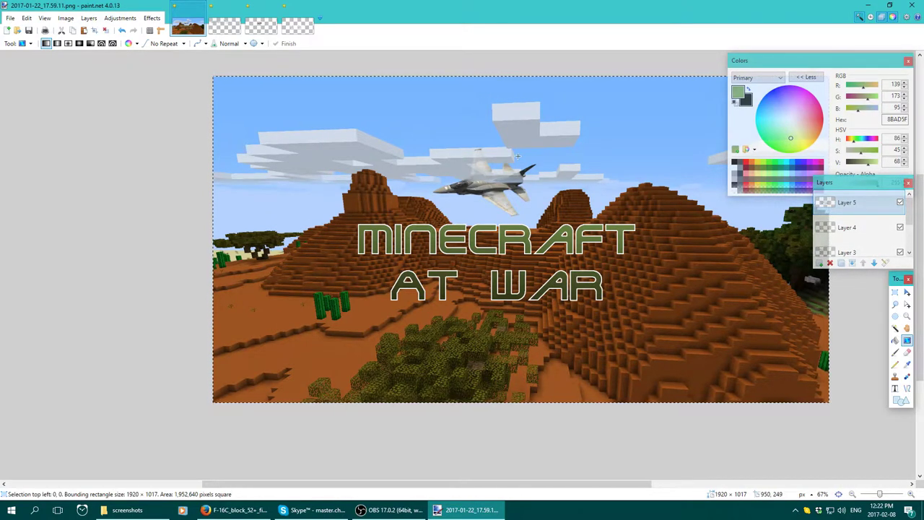
Step: Apply an Object Shadow to the title with 0.10 horizontal and vertical offsets and an adjusted radius
{"action": "left_click", "coordinate": [151, 18]}
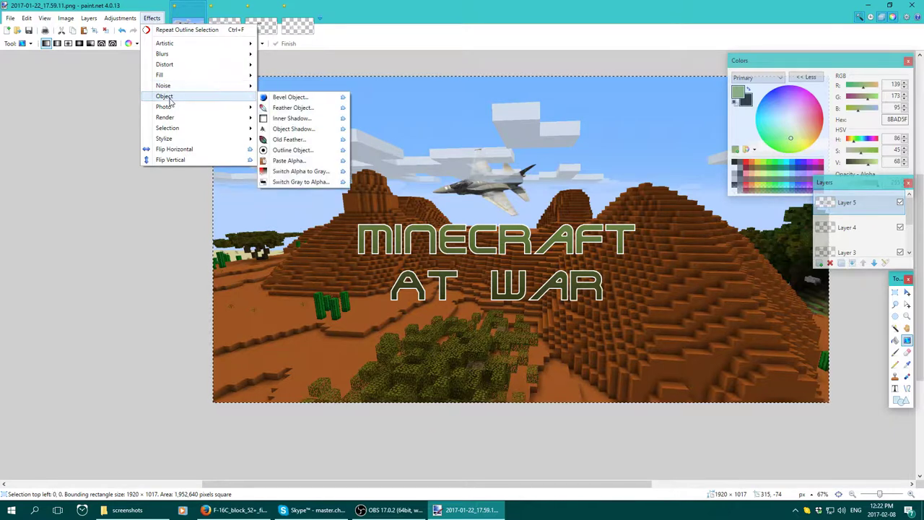
{"action": "mouse_move", "coordinate": [165, 109]}
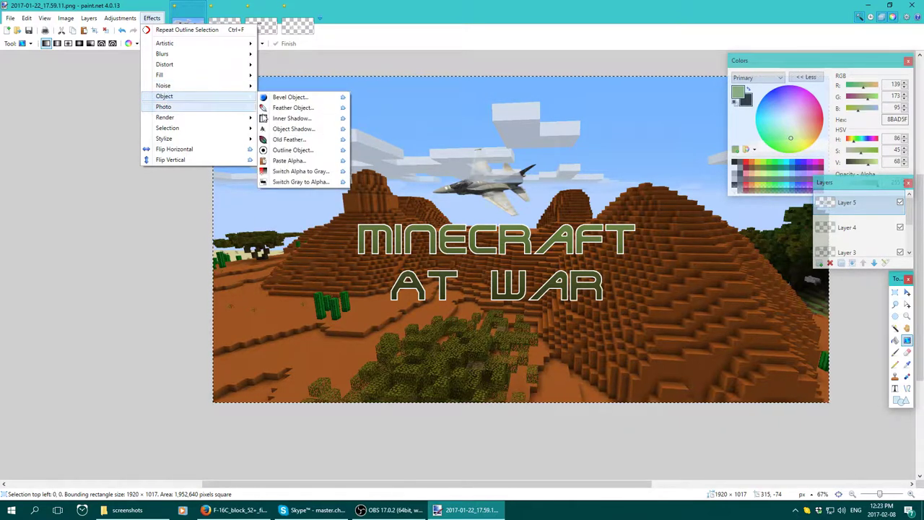
{"action": "left_click", "coordinate": [293, 129]}
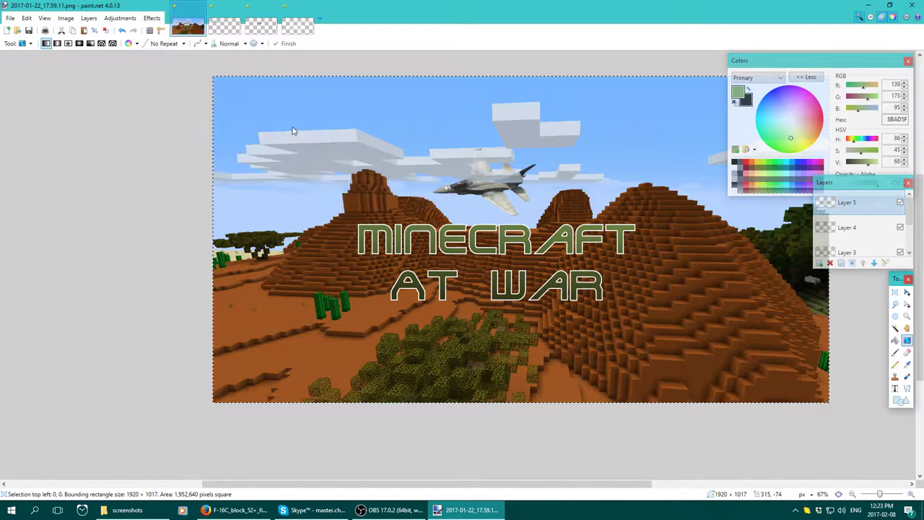
{"action": "left_click_drag", "start_coordinate": [446, 147], "coordinate": [747, 132]}
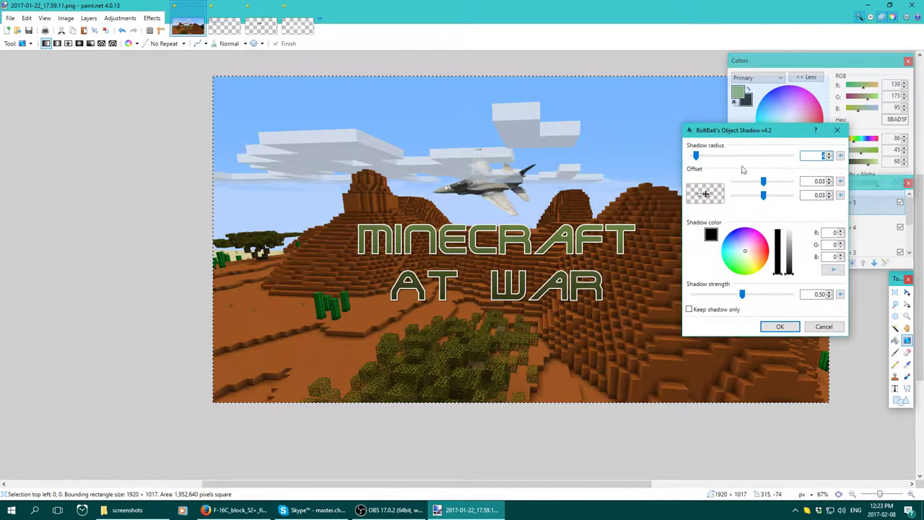
{"action": "left_click", "coordinate": [830, 180]}
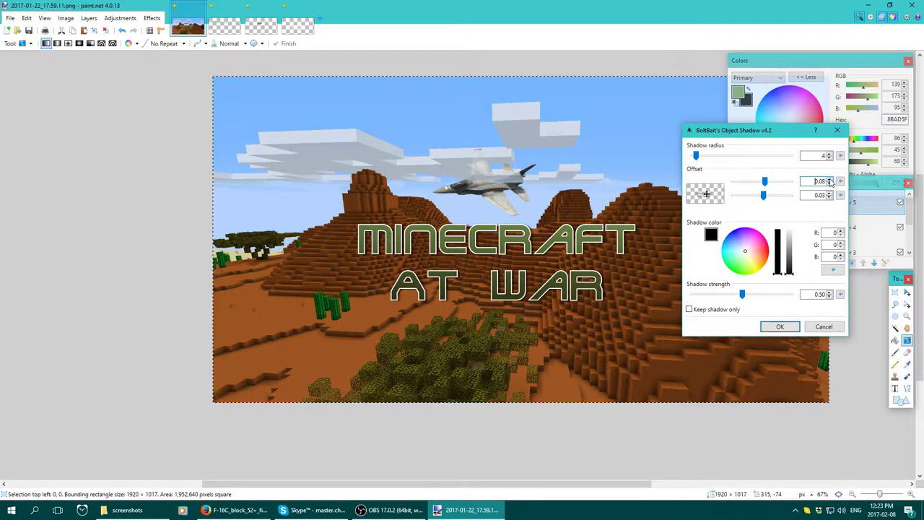
{"action": "left_click", "coordinate": [830, 193]}
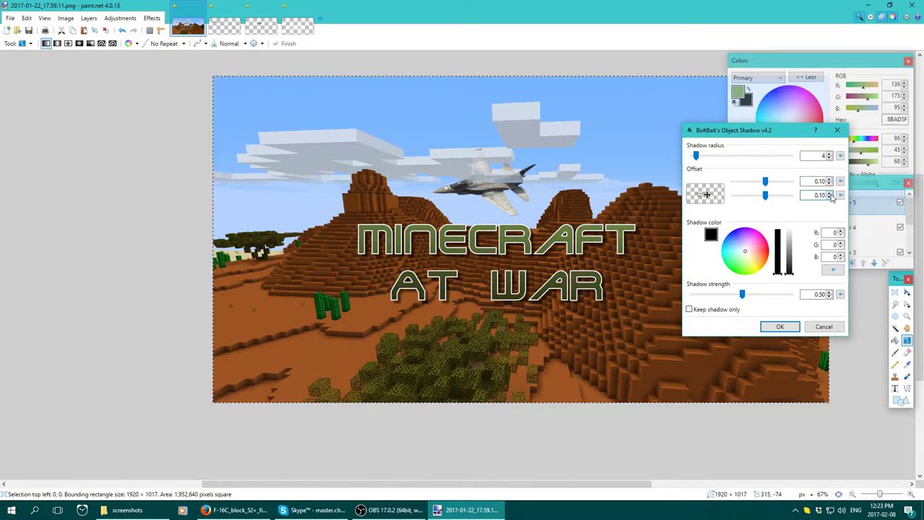
{"action": "left_click", "coordinate": [830, 153]}
{"action": "left_click", "coordinate": [775, 326]}
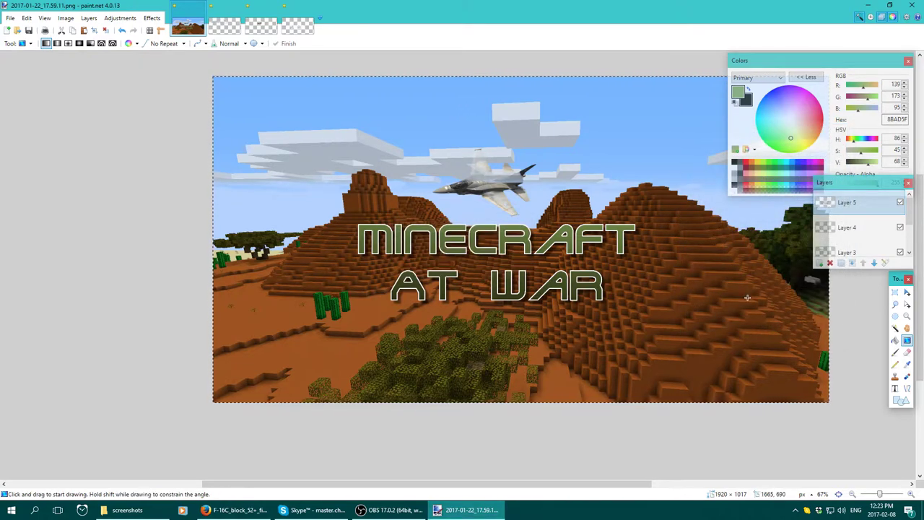
Step: Clear the whole-canvas selection and make Layer 2 the active layer
{"action": "key", "text": "ctrl+d"}
{"action": "scroll", "coordinate": [838, 232], "scroll_direction": "down", "scroll_amount": 1}
{"action": "scroll", "coordinate": [838, 232], "scroll_direction": "down", "scroll_amount": 1}
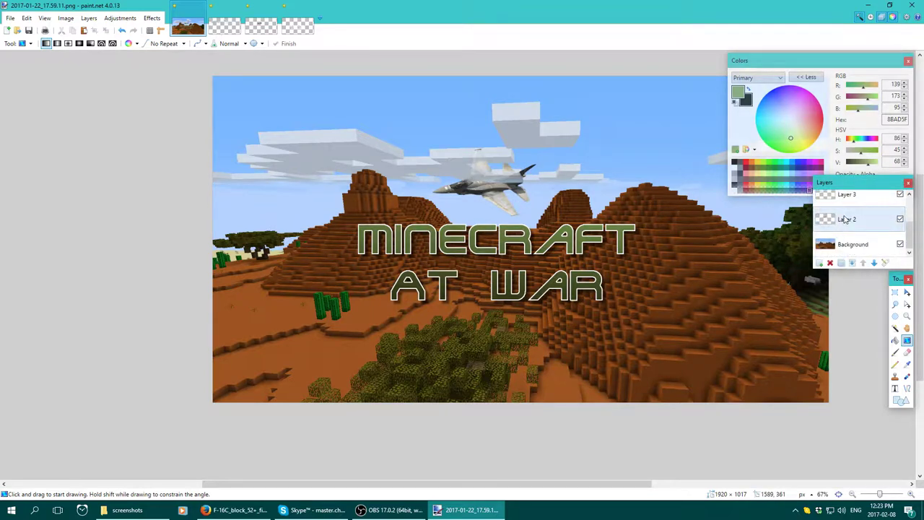
{"action": "left_click", "coordinate": [845, 220]}
{"action": "left_click", "coordinate": [152, 19]}
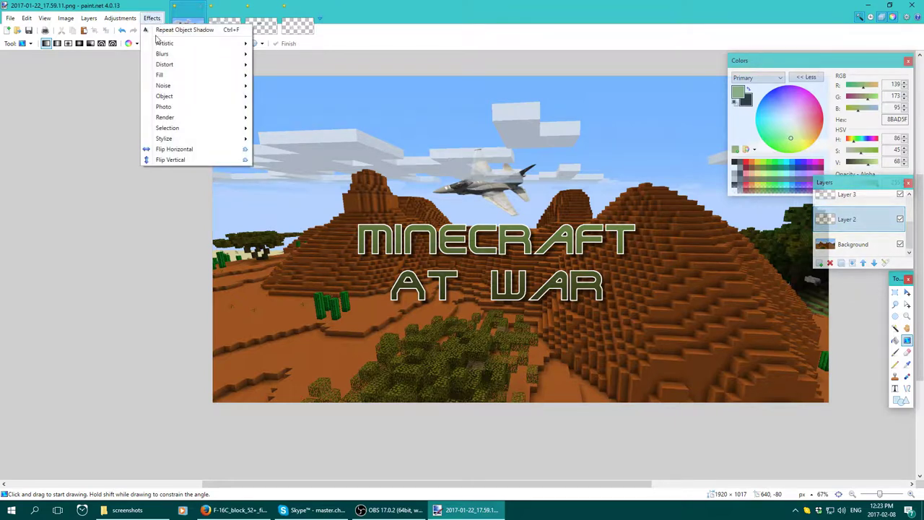
{"action": "key", "text": "Escape"}
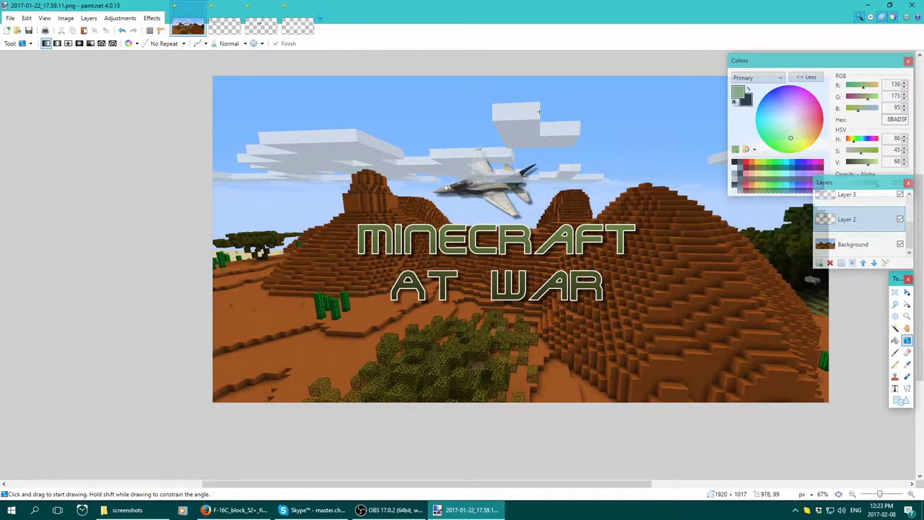
Step: Repeat the Object Shadow on Layer 3's clouds, then undo it
{"action": "scroll", "coordinate": [852, 224], "scroll_direction": "up", "scroll_amount": 2}
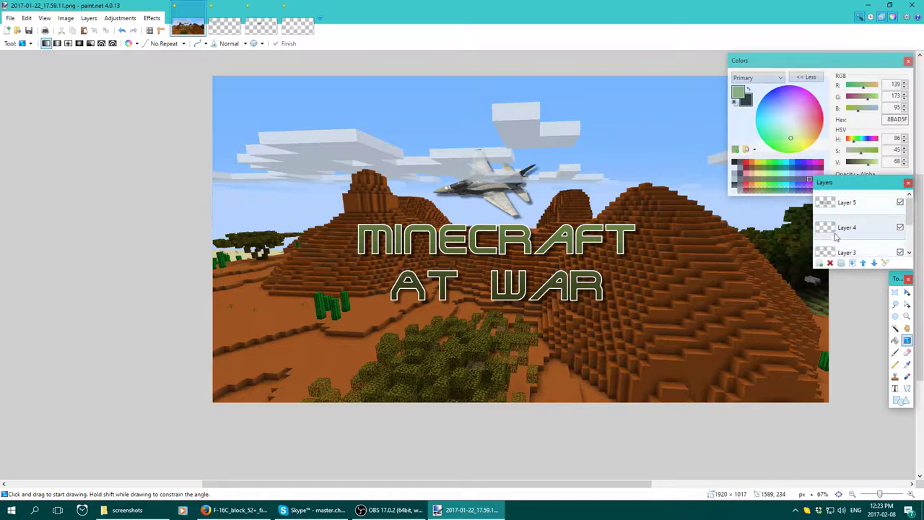
{"action": "left_click", "coordinate": [832, 246]}
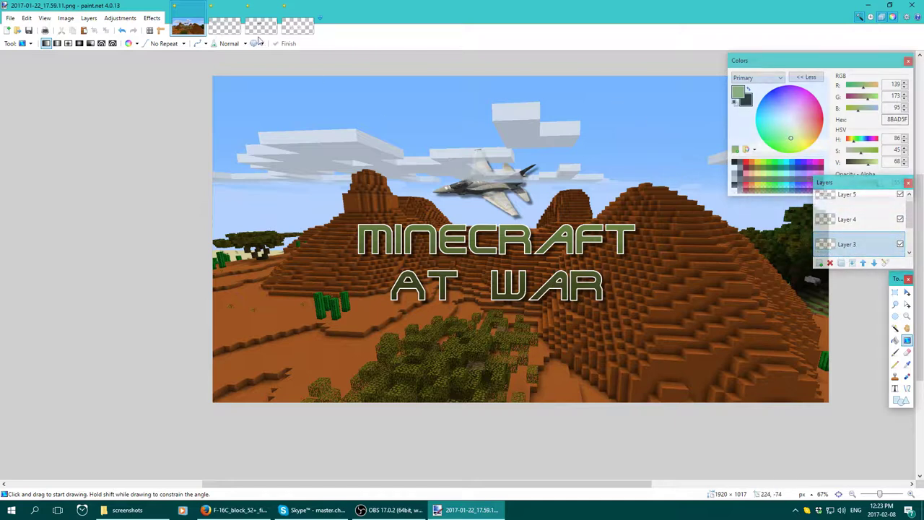
{"action": "left_click", "coordinate": [151, 18]}
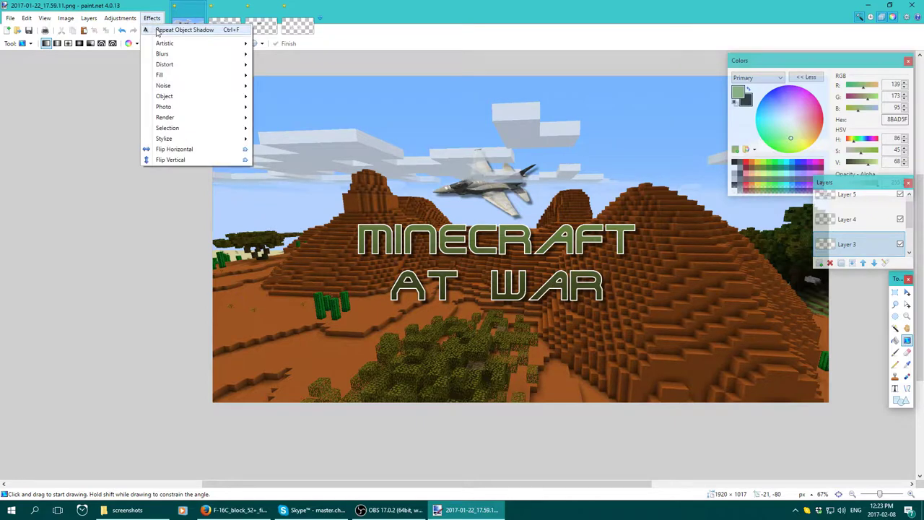
{"action": "left_click", "coordinate": [159, 28]}
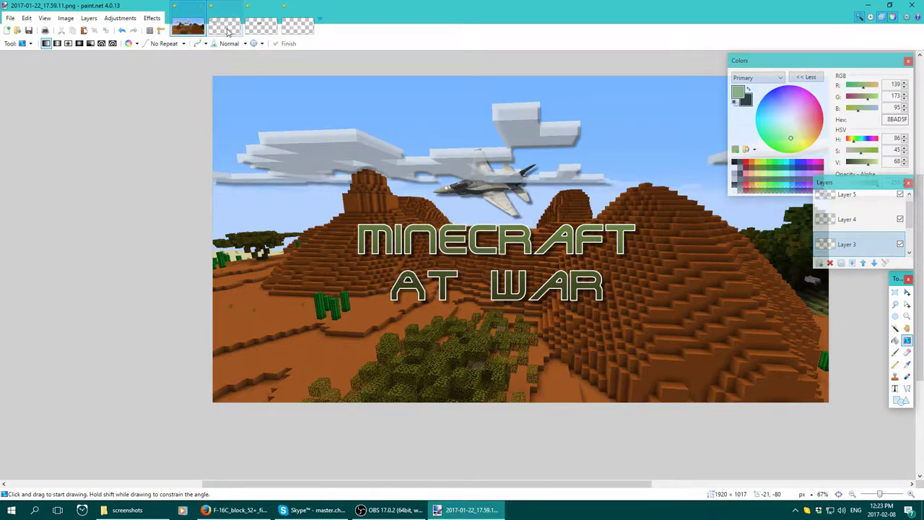
{"action": "key", "text": "ctrl+z"}
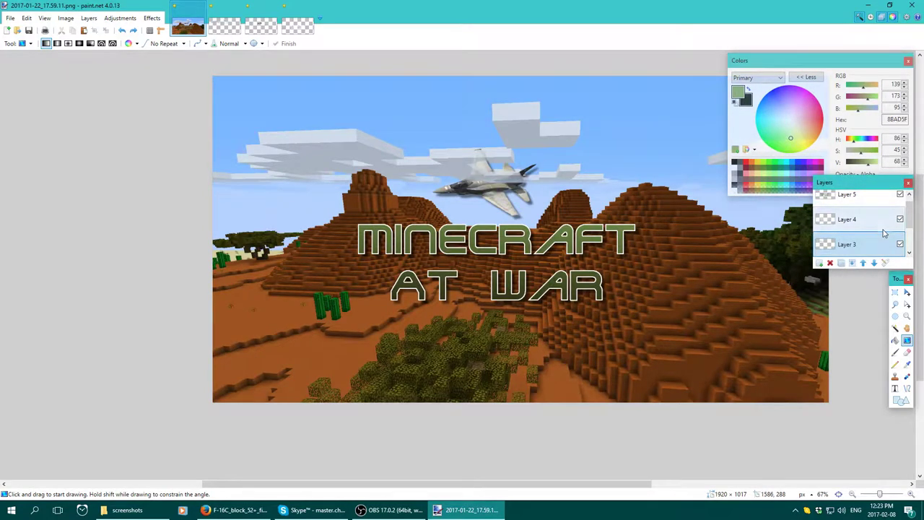
{"action": "scroll", "coordinate": [884, 217], "scroll_direction": "down", "scroll_amount": 2}
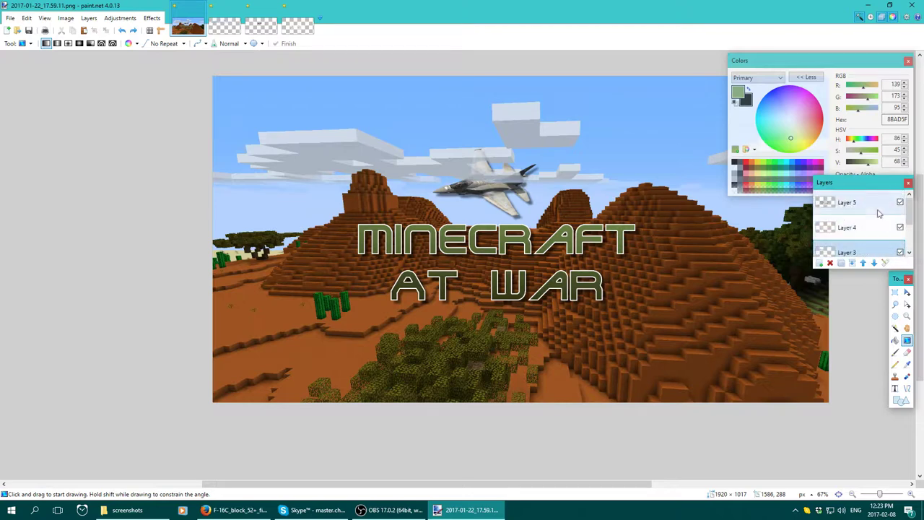
{"action": "scroll", "coordinate": [870, 218], "scroll_direction": "up", "scroll_amount": 2}
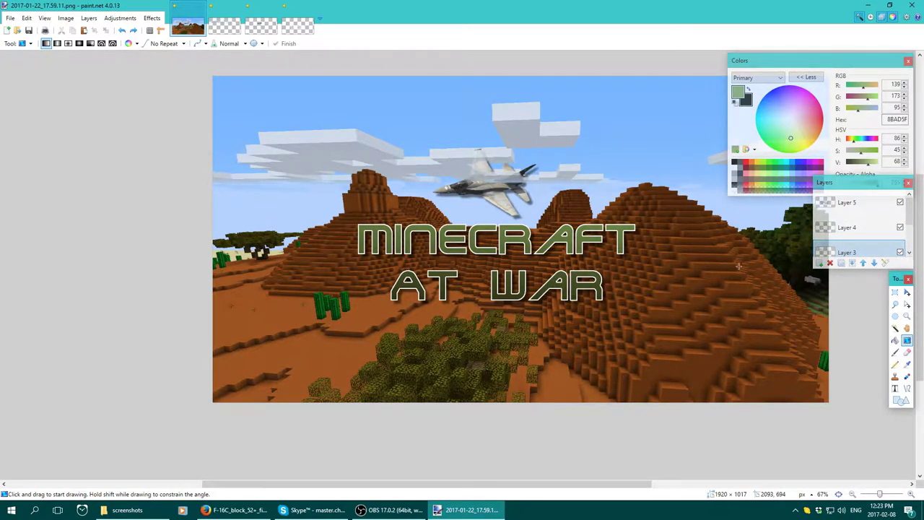
{"action": "left_click", "coordinate": [497, 163]}
{"action": "key", "text": "ctrl+z"}
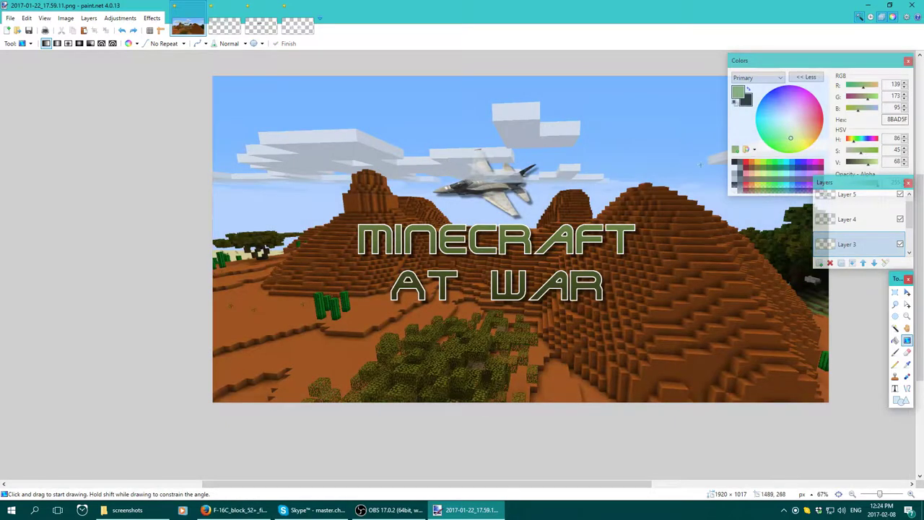
{"action": "key", "text": "z"}
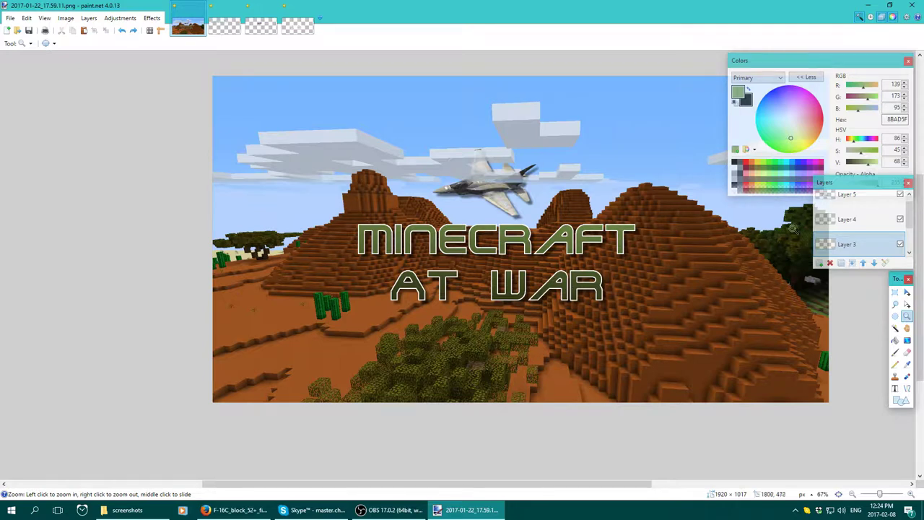
{"action": "scroll", "coordinate": [858, 216], "scroll_direction": "down", "scroll_amount": 2}
{"action": "scroll", "coordinate": [858, 215], "scroll_direction": "up", "scroll_amount": 3}
{"action": "scroll", "coordinate": [858, 215], "scroll_direction": "down", "scroll_amount": 3}
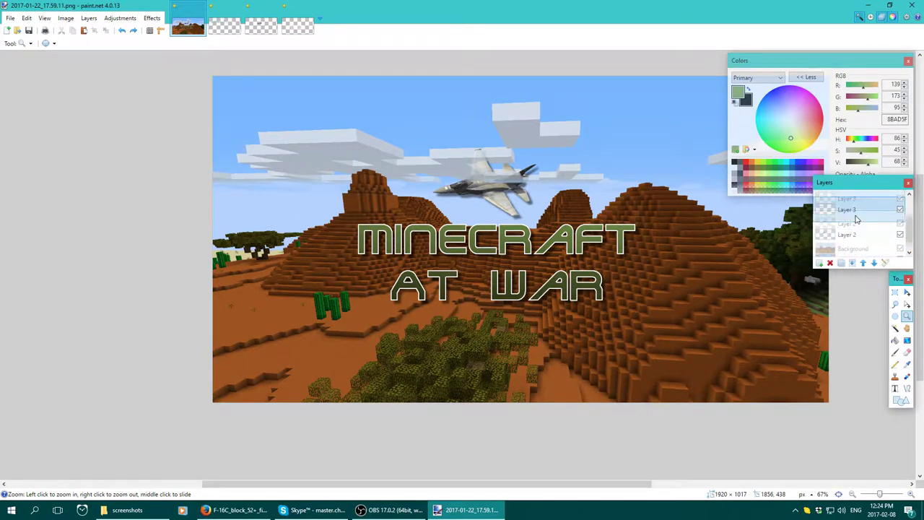
{"action": "scroll", "coordinate": [846, 220], "scroll_direction": "up", "scroll_amount": 3}
{"action": "left_click", "coordinate": [847, 204]}
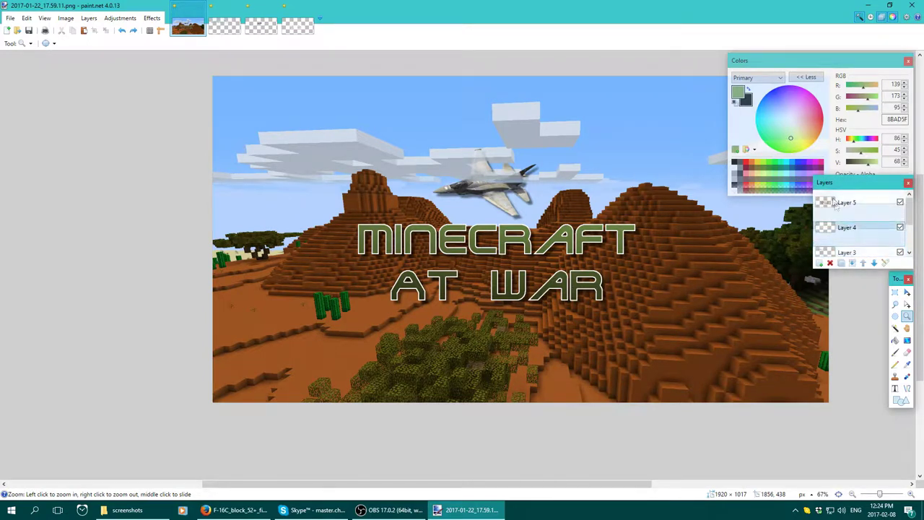
{"action": "left_click", "coordinate": [896, 292]}
{"action": "left_click_drag", "start_coordinate": [474, 263], "coordinate": [414, 302]}
{"action": "key", "text": "m"}
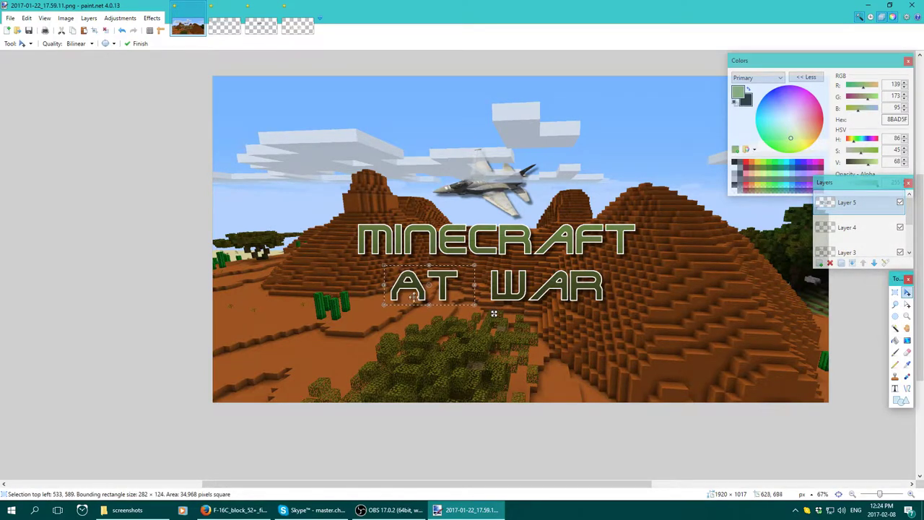
{"action": "left_click", "coordinate": [417, 287]}
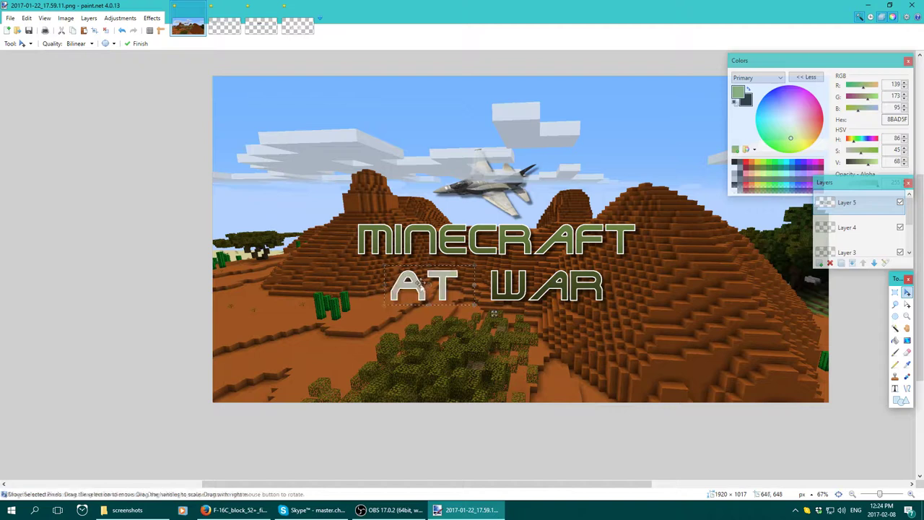
{"action": "left_click", "coordinate": [828, 209]}
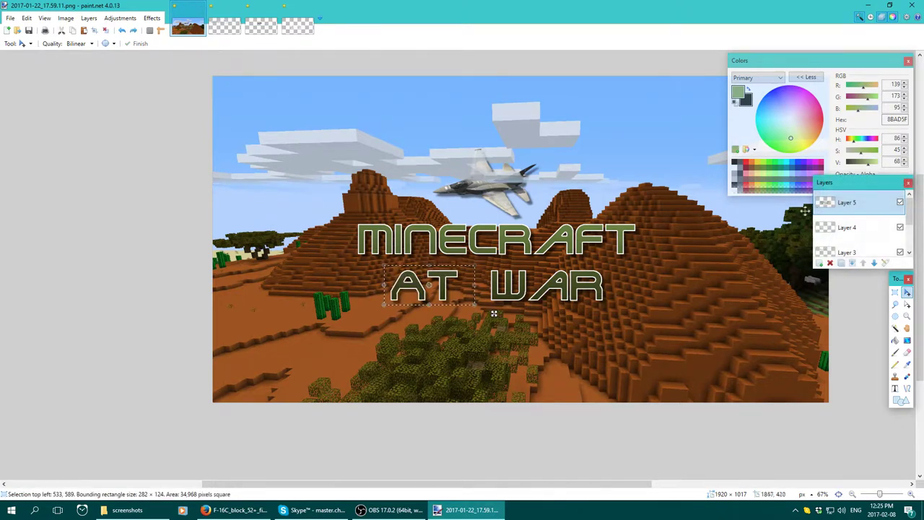
{"action": "left_click_drag", "start_coordinate": [432, 287], "coordinate": [510, 284]}
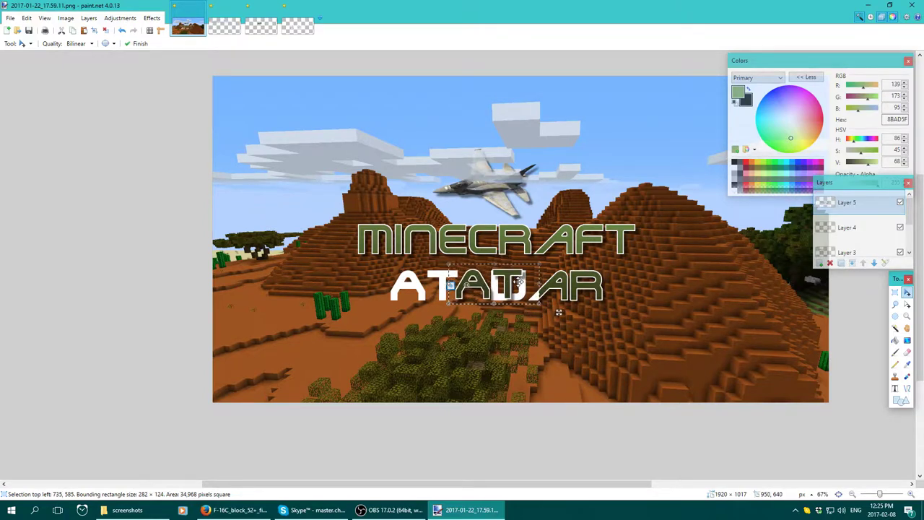
{"action": "key", "text": "ctrl+z"}
{"action": "key", "text": "ctrl+d"}
{"action": "left_click", "coordinate": [818, 264]}
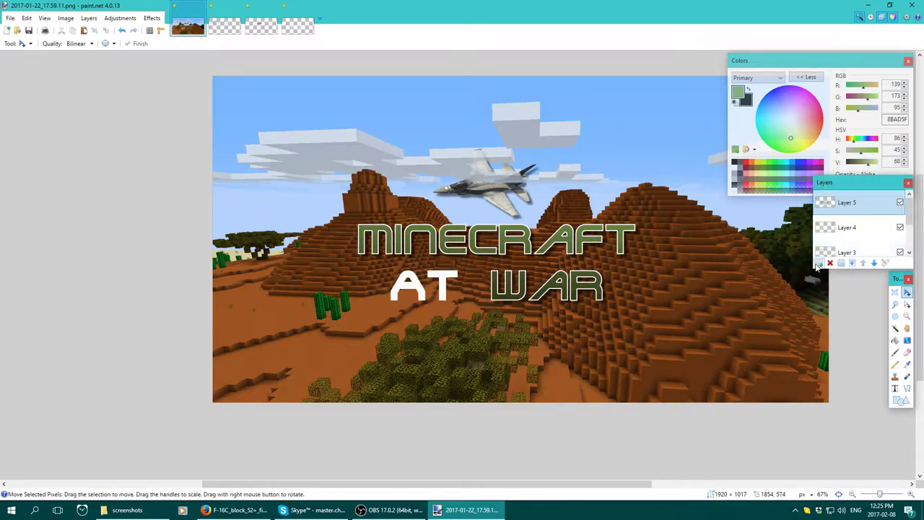
{"action": "key", "text": "ctrl+v"}
{"action": "left_click_drag", "start_coordinate": [395, 281], "coordinate": [440, 281]}
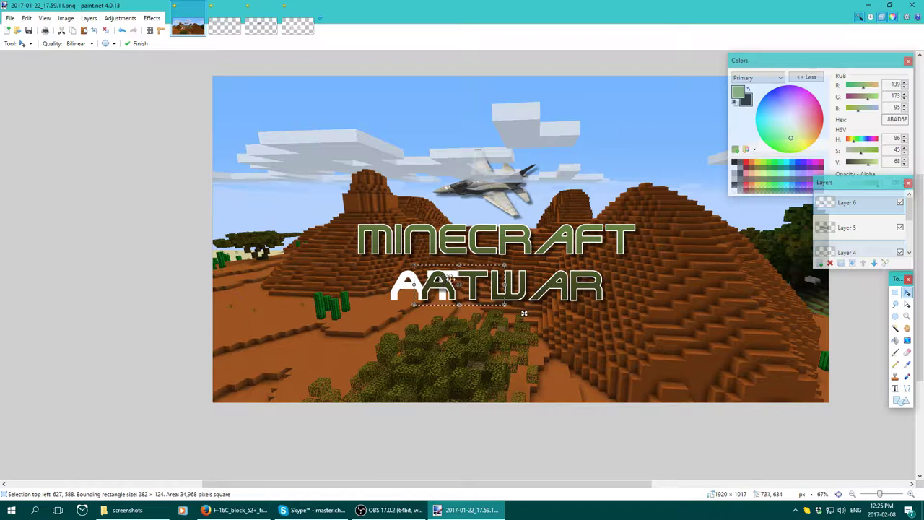
{"action": "key", "text": "ctrl+z"}
{"action": "key", "text": "ctrl+z"}
{"action": "key", "text": "ctrl+z"}
{"action": "key", "text": "ctrl+z"}
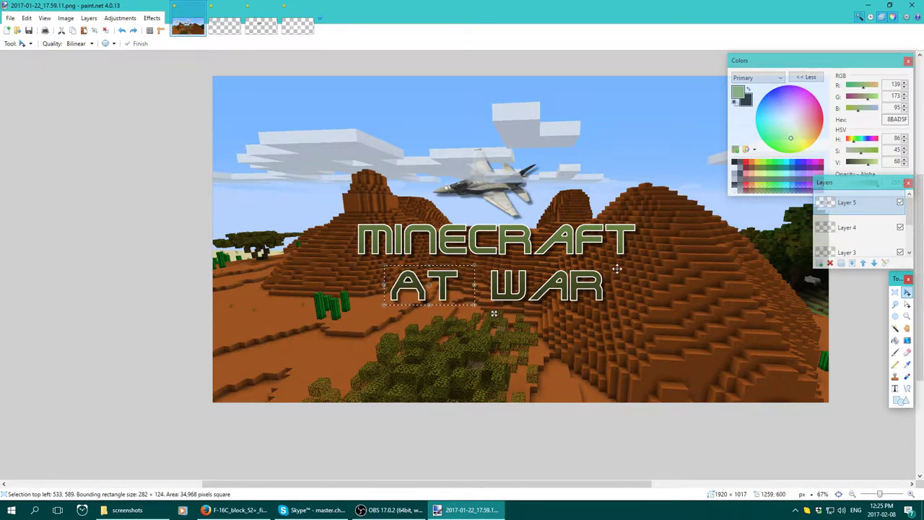
{"action": "key", "text": "ctrl+z"}
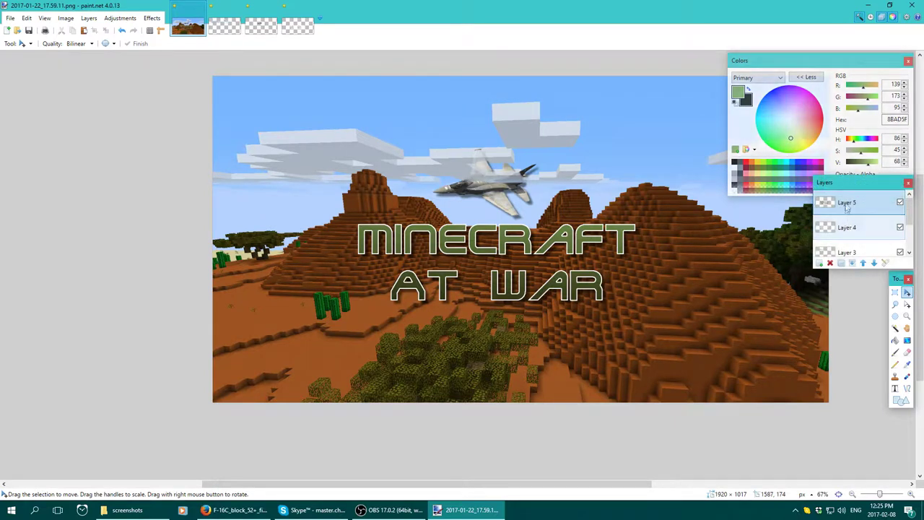
Step: Merge Layers 5, 4, 3 and 2 successively down into the Background layer
{"action": "left_click", "coordinate": [853, 263]}
{"action": "left_click", "coordinate": [853, 263]}
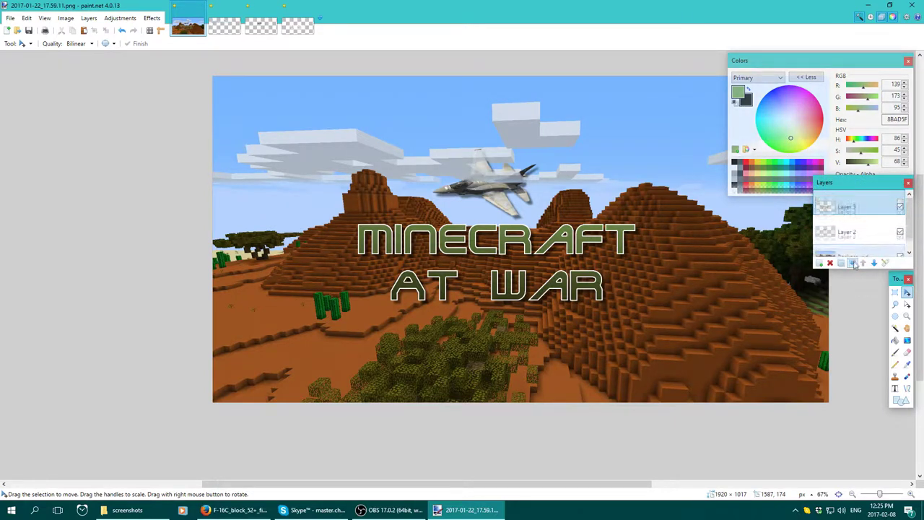
{"action": "left_click", "coordinate": [853, 263]}
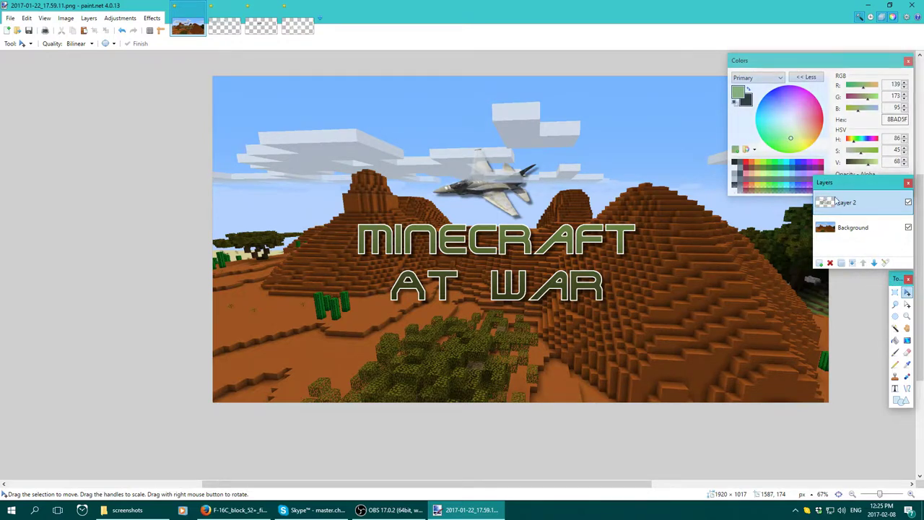
{"action": "left_click", "coordinate": [853, 263]}
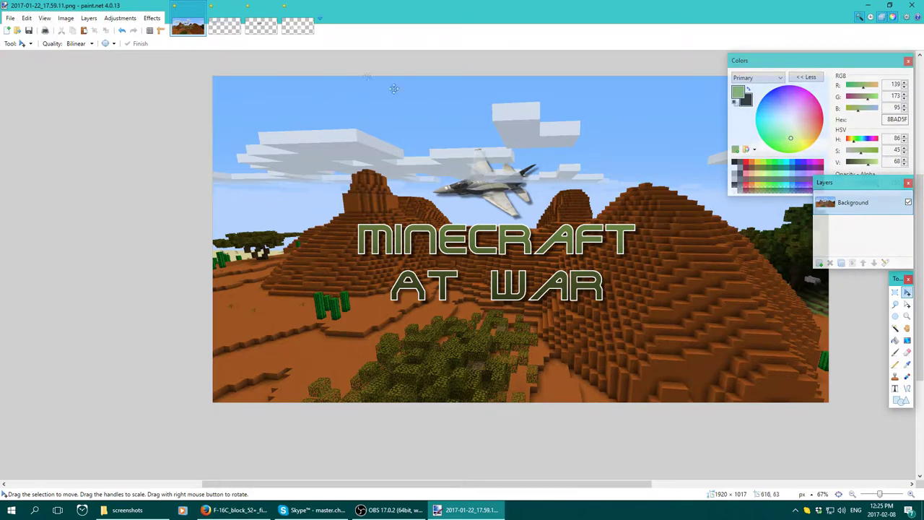
{"action": "left_click", "coordinate": [11, 18]}
{"action": "left_click", "coordinate": [29, 96]}
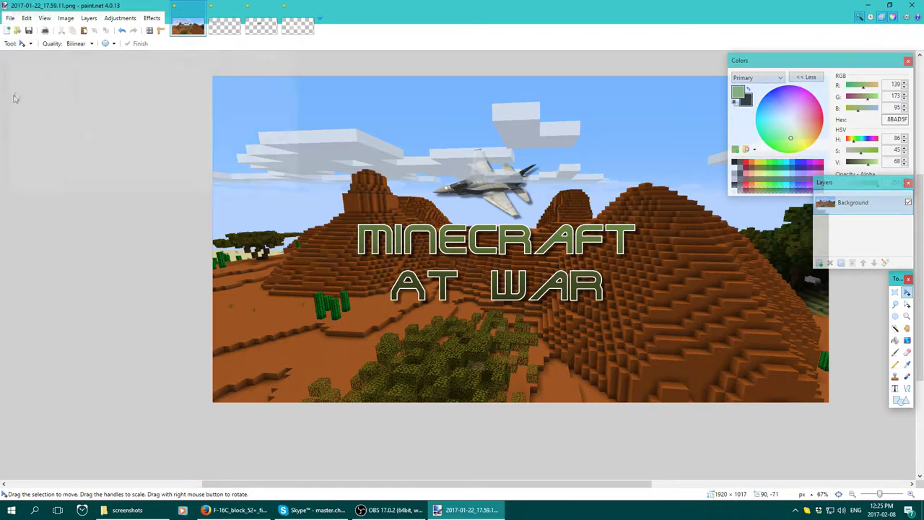
Step: Look through the Save As file types, keep PNG, then cancel the dialog
{"action": "left_click", "coordinate": [94, 165]}
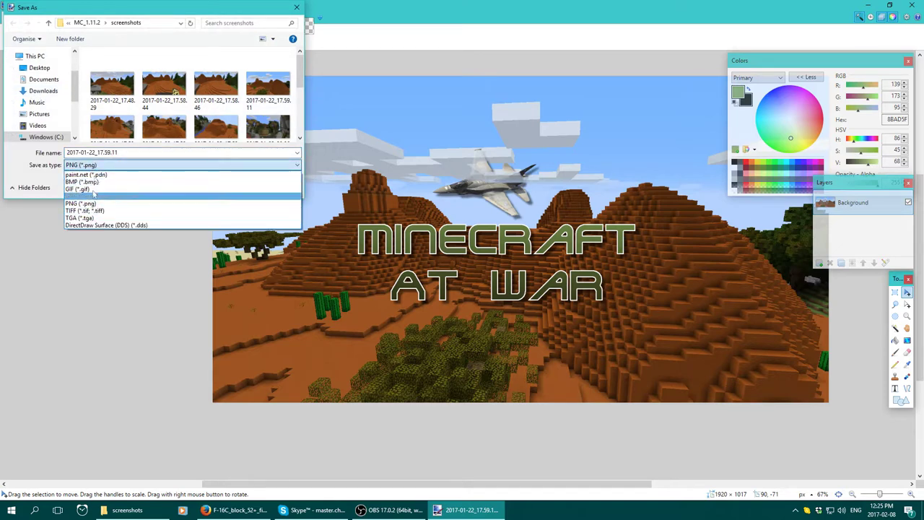
{"action": "left_click", "coordinate": [122, 151]}
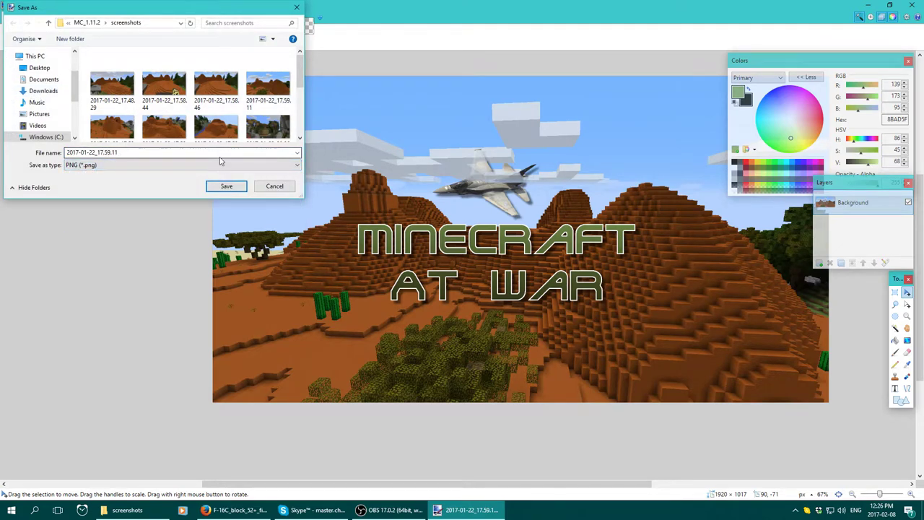
{"action": "left_click", "coordinate": [275, 186]}
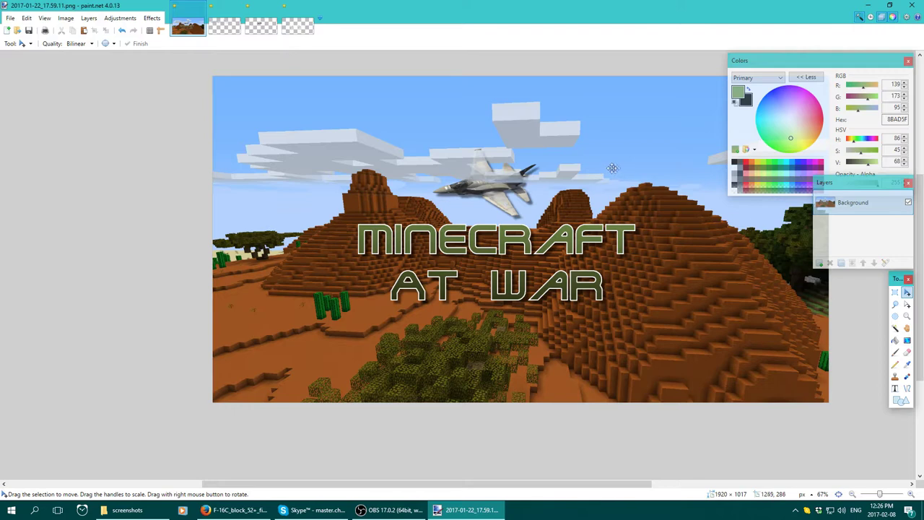
Step: Save the flattened image as PNG '2017-01-22_17.59.11' in the screenshots folder
{"action": "left_click", "coordinate": [10, 18]}
{"action": "left_click", "coordinate": [31, 97]}
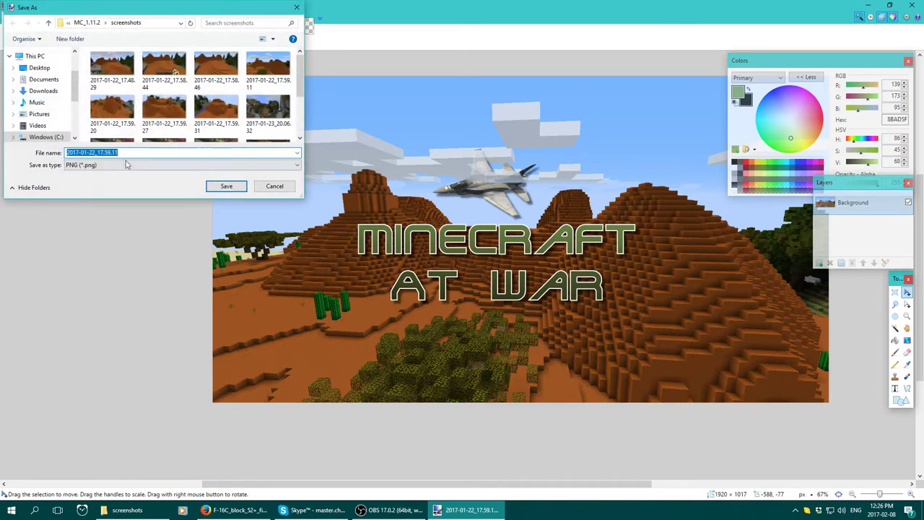
{"action": "left_click", "coordinate": [128, 164]}
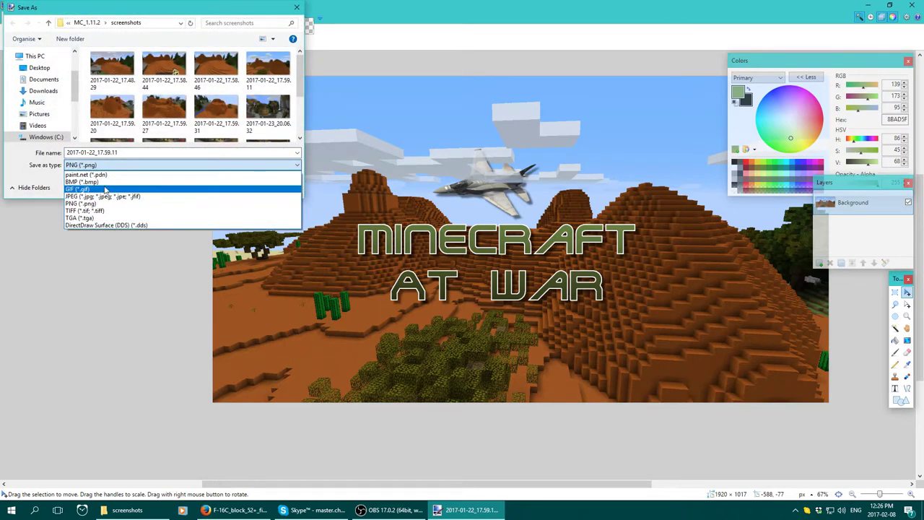
{"action": "left_click", "coordinate": [287, 9]}
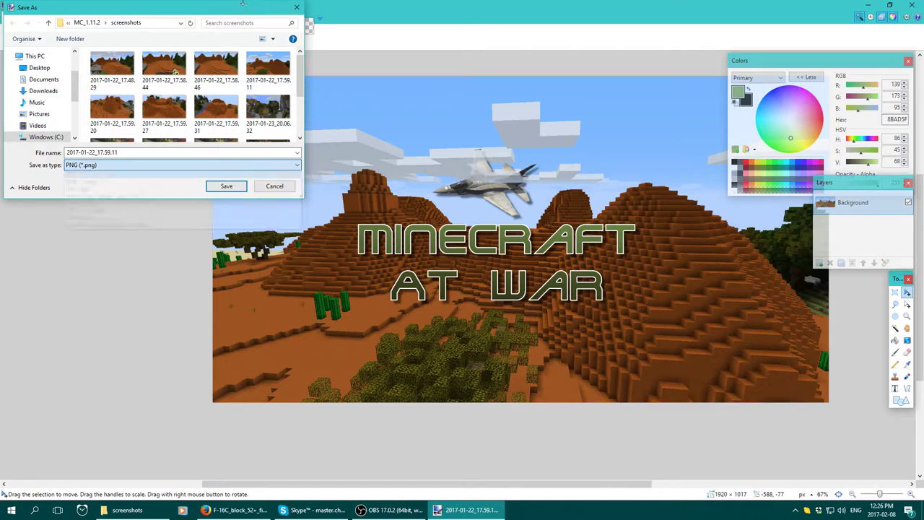
{"action": "left_click_drag", "start_coordinate": [248, 8], "coordinate": [250, 7]}
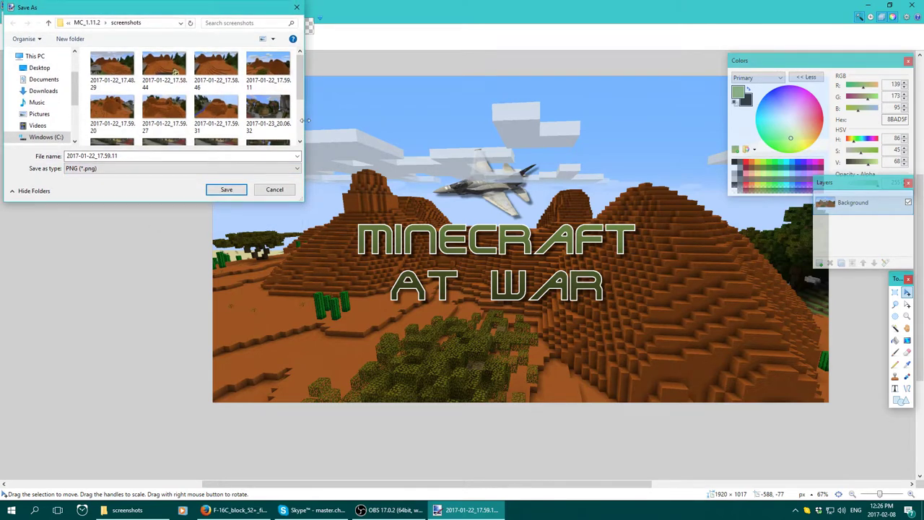
{"action": "left_click", "coordinate": [275, 190]}
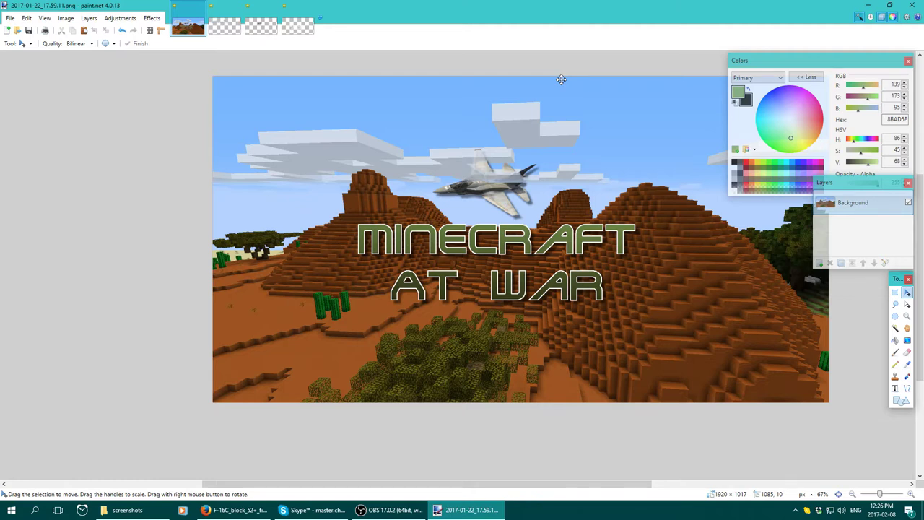
{"action": "left_click", "coordinate": [830, 129]}
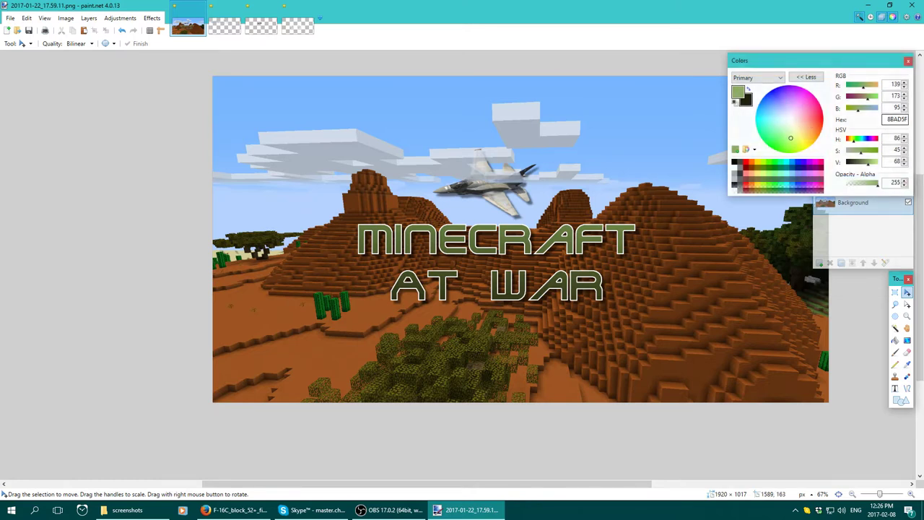